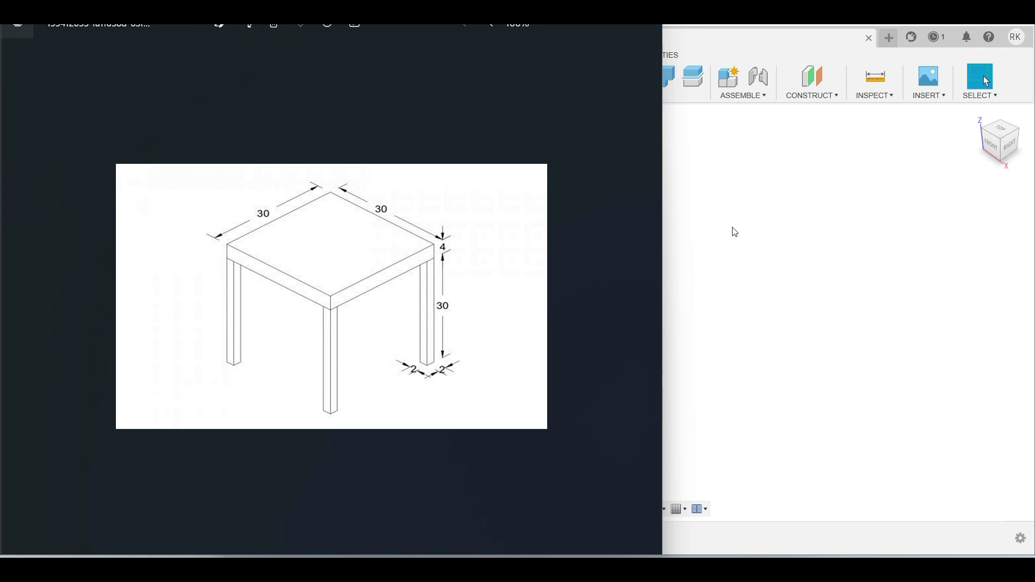
- Shrink the reference table drawing viewer so it sits beside the Fusion 360 window
left_click(735, 231)
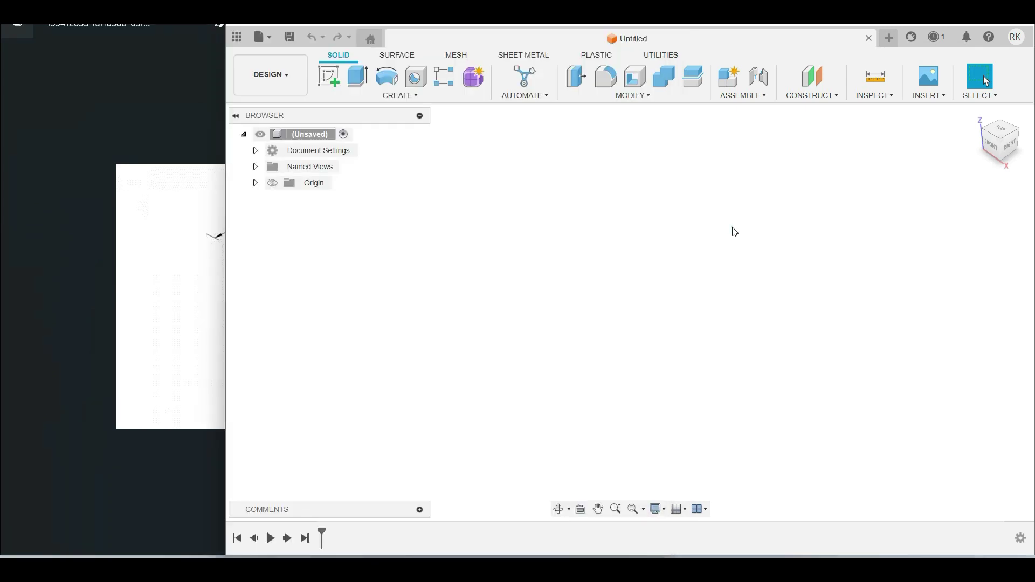
left_click(130, 304)
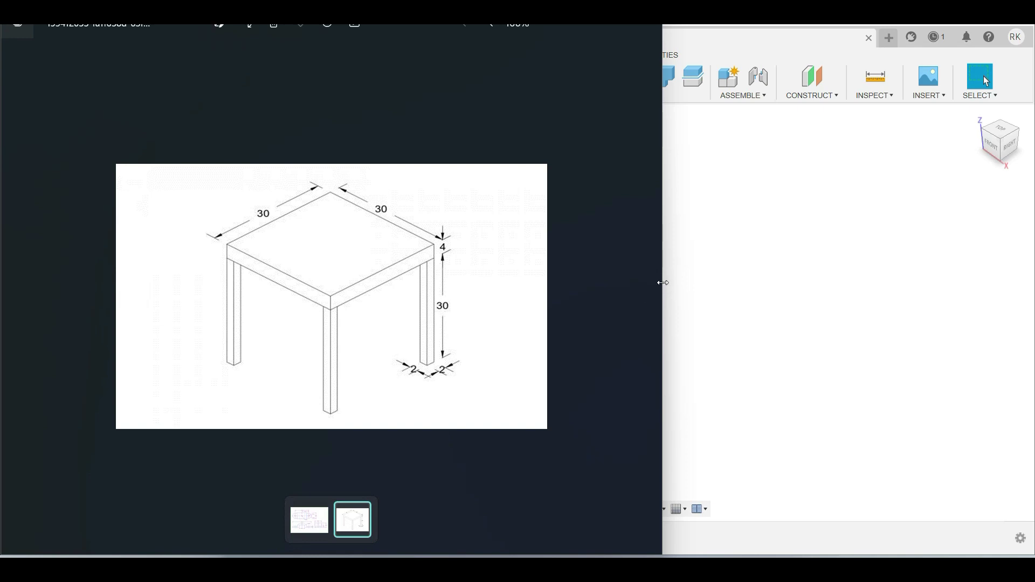
left_click_drag(633, 275, 340, 292)
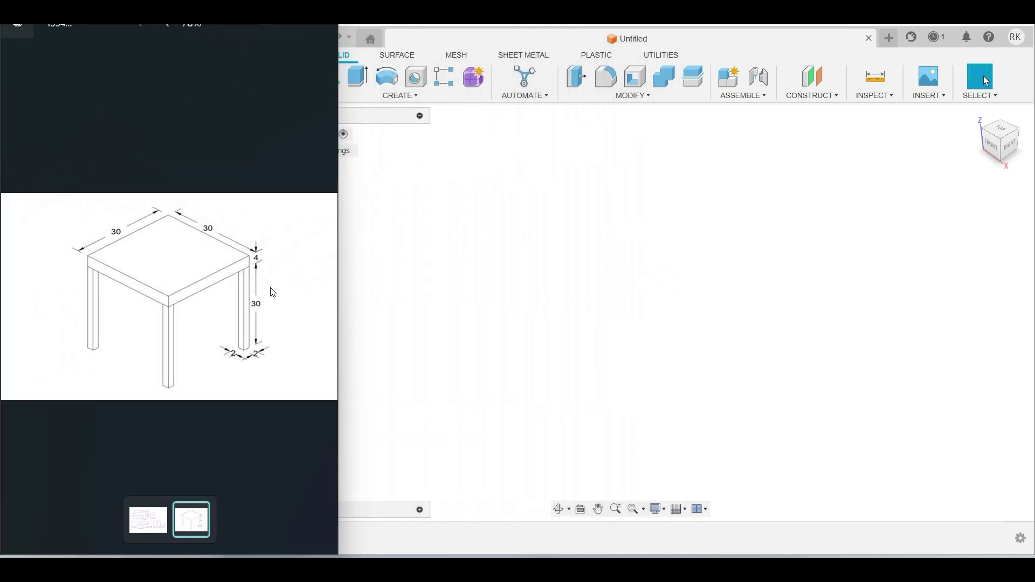
left_click(605, 294)
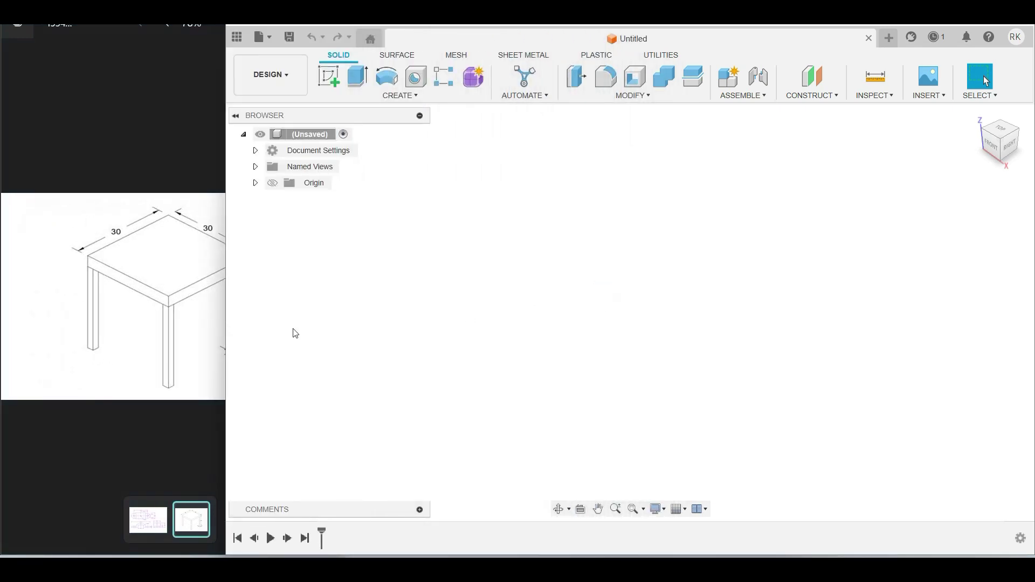
left_click(123, 331)
left_click_drag(142, 316, 92, 312)
left_click(645, 316)
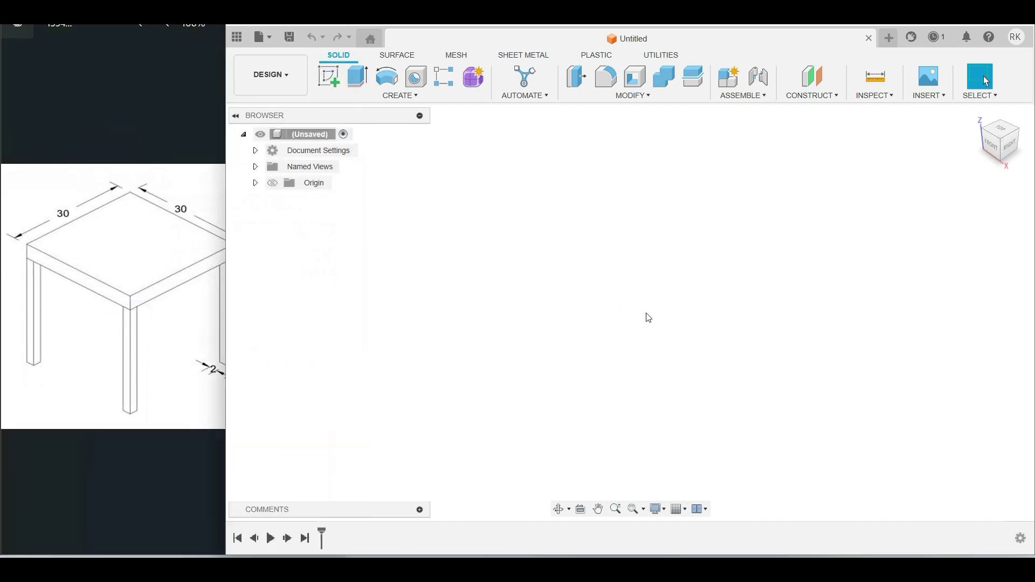
- Reposition the table drawing and leave the empty Fusion 360 design in front
left_click_drag(124, 352, 116, 345)
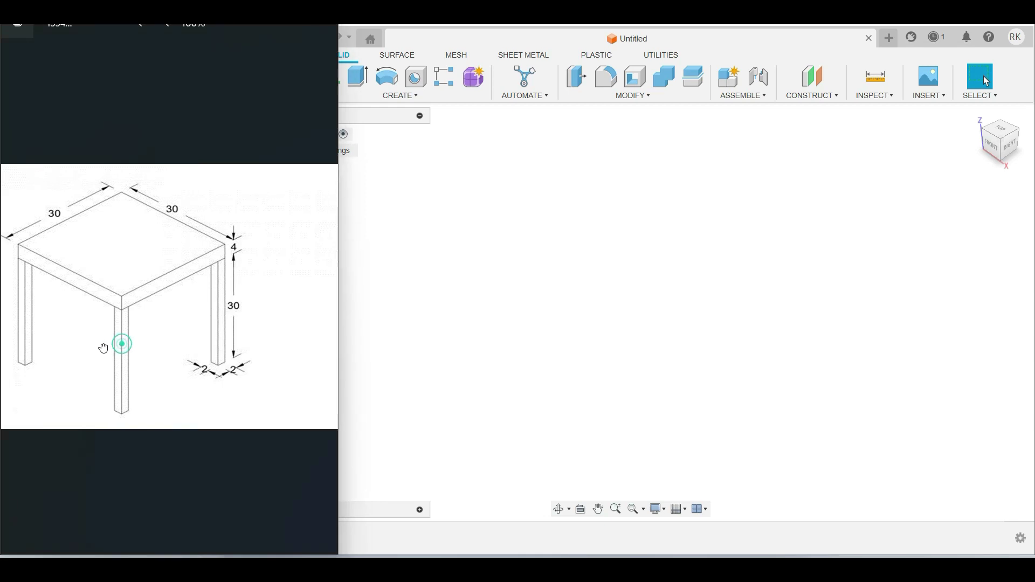
left_click(468, 315)
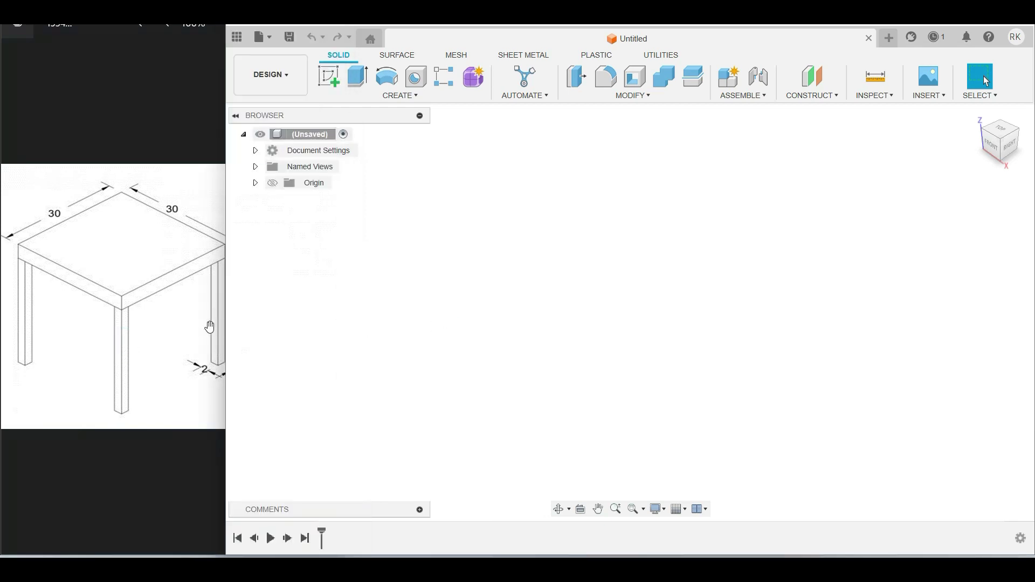
left_click_drag(209, 327, 205, 326)
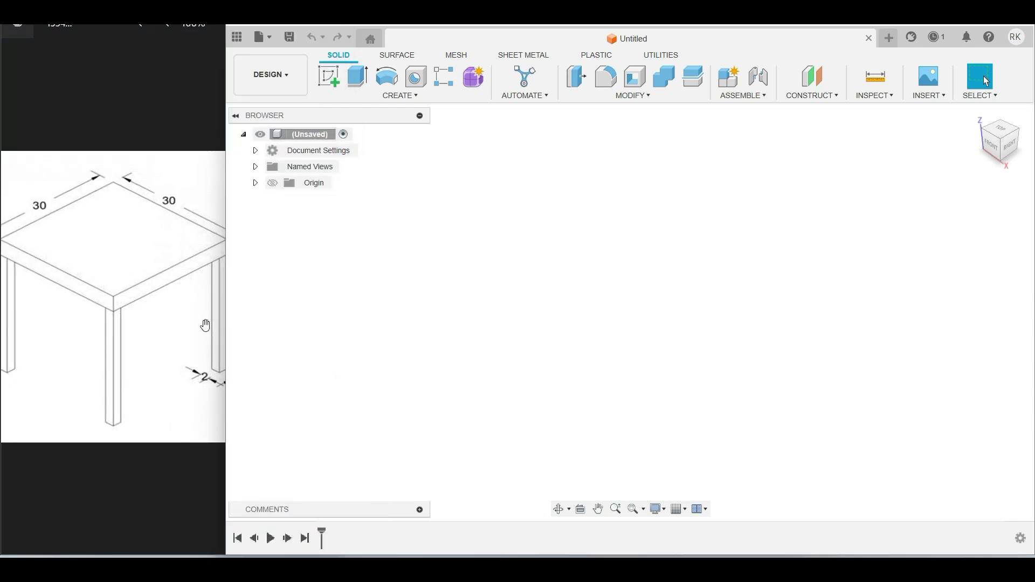
left_click(203, 321)
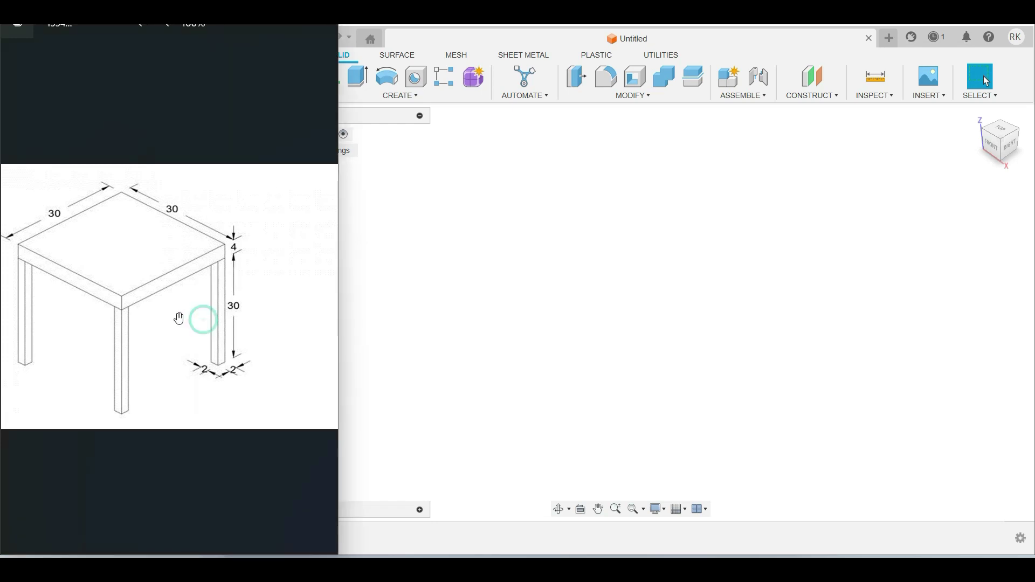
left_click(618, 261)
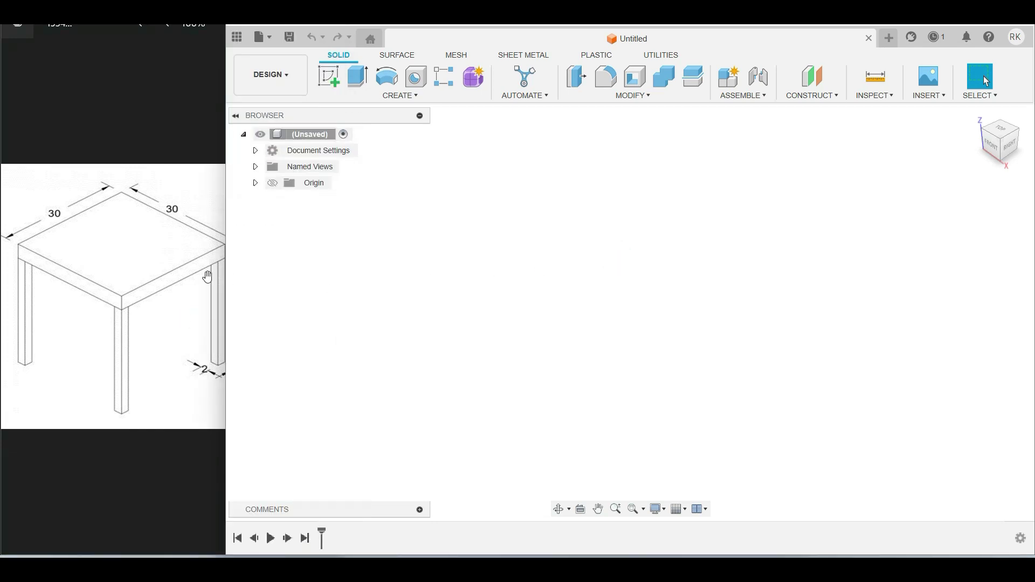
left_click(225, 266)
left_click(358, 269)
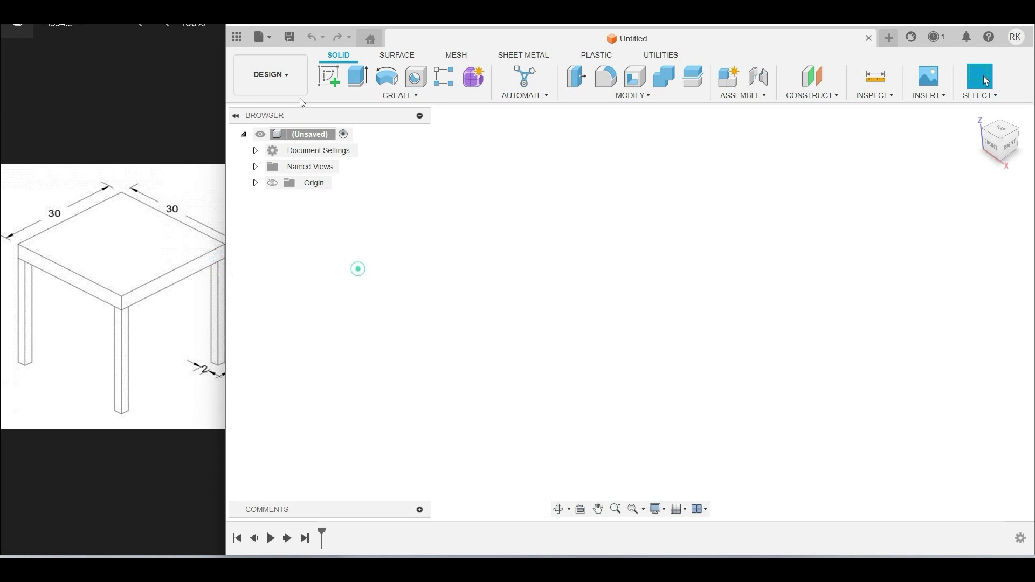
- Show the origin and start a new sketch on the XY plane
left_click(273, 184)
left_click(707, 311)
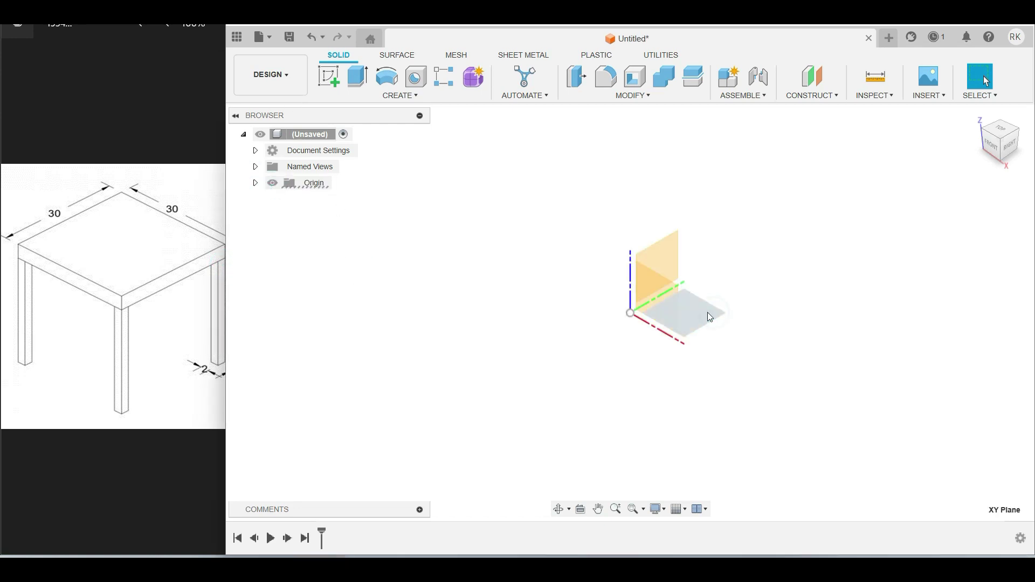
left_click(325, 74)
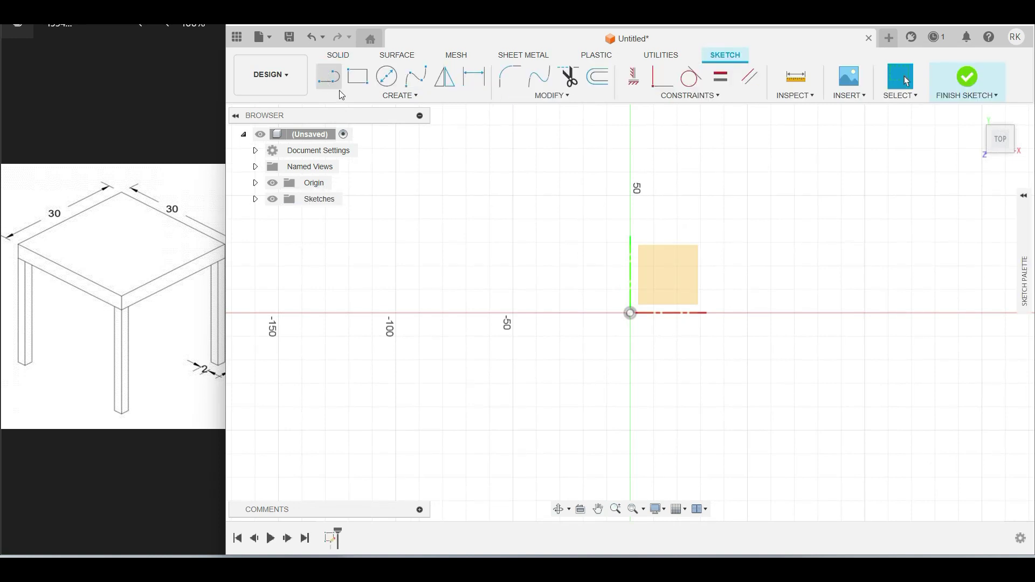
- Draw a 30 × 30 centre rectangle at the origin and finish the sketch
left_click(393, 103)
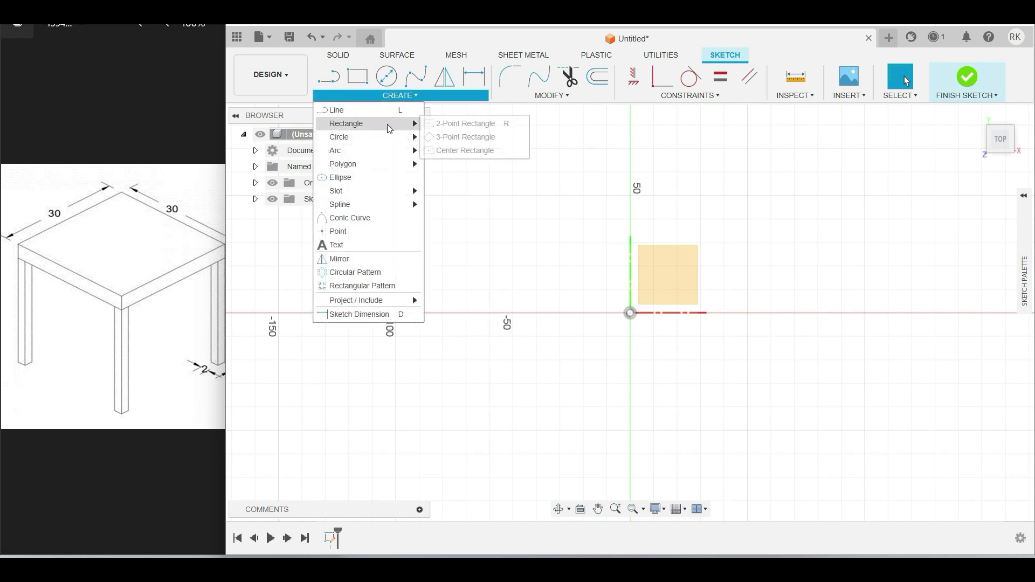
left_click(451, 151)
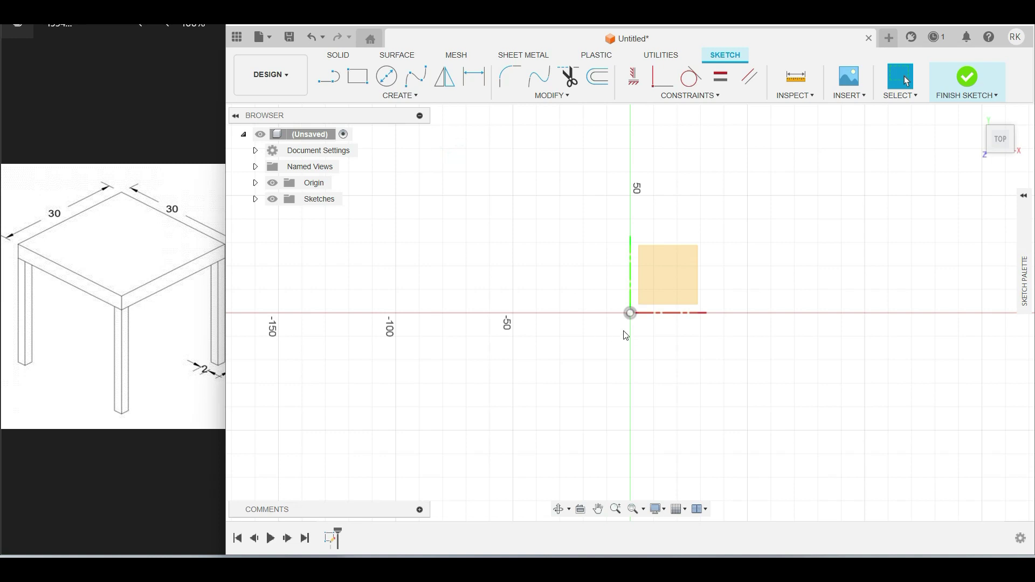
left_click(631, 313)
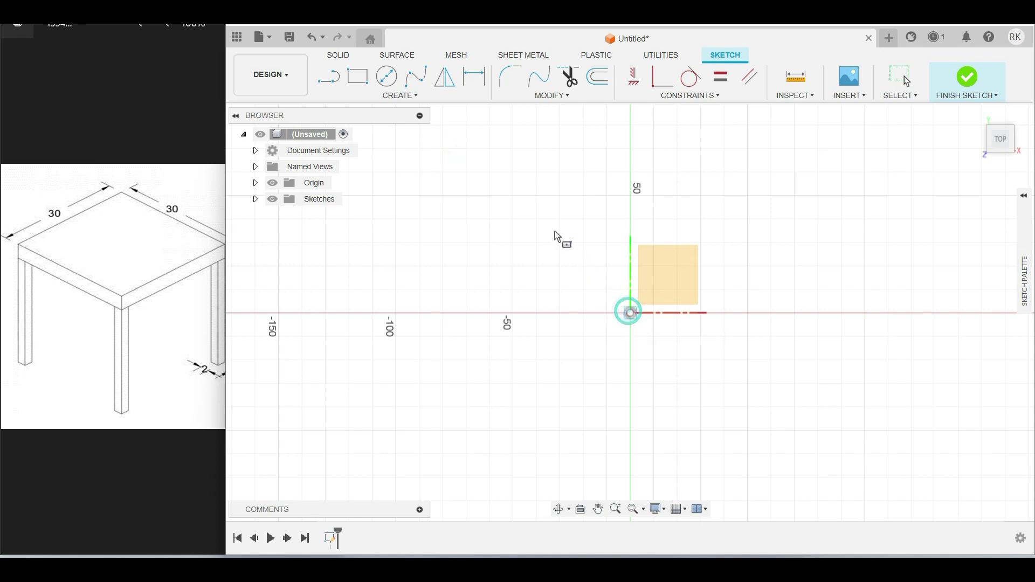
key("Tab")
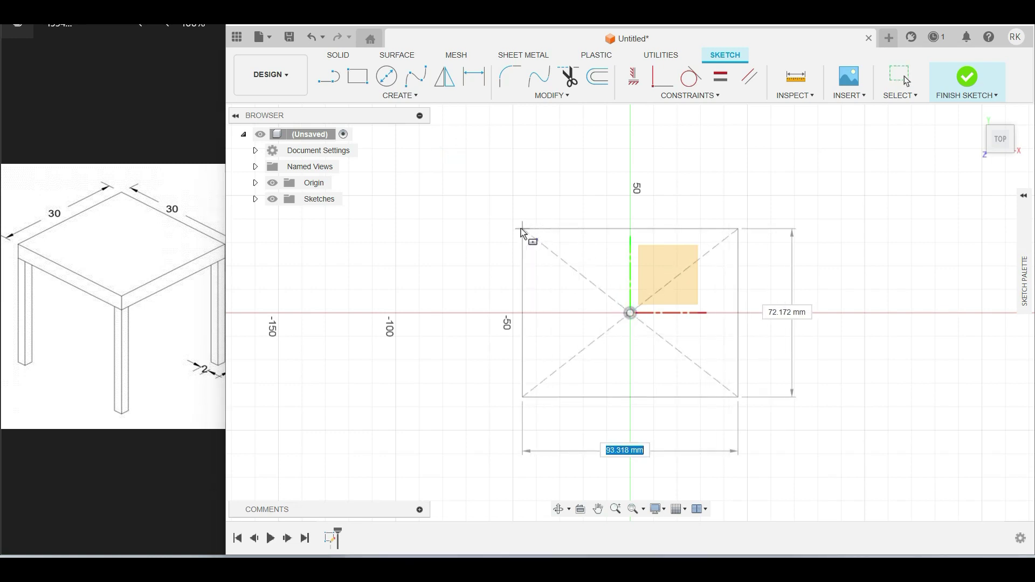
type("30")
key("Tab")
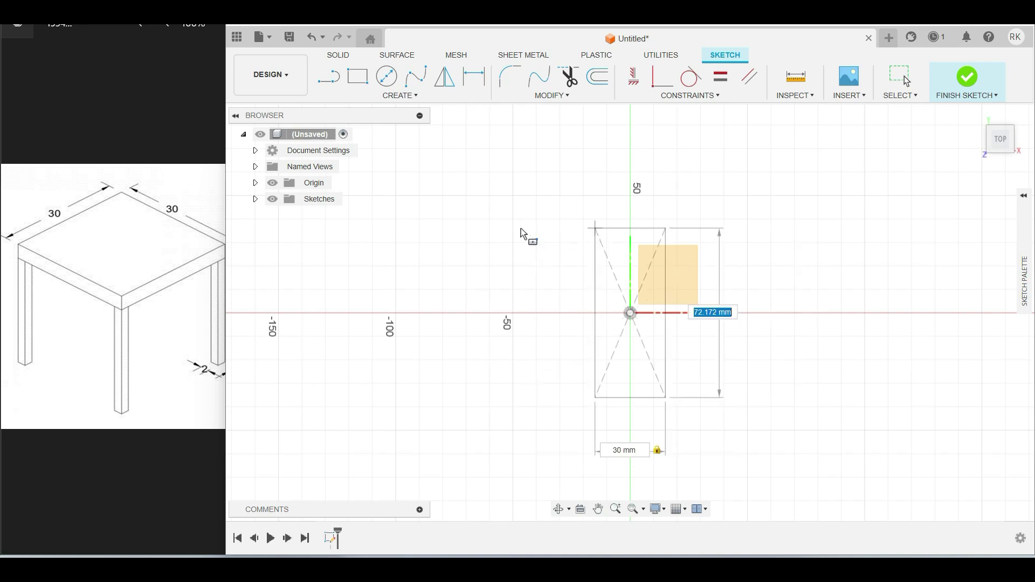
type("30")
key("Tab")
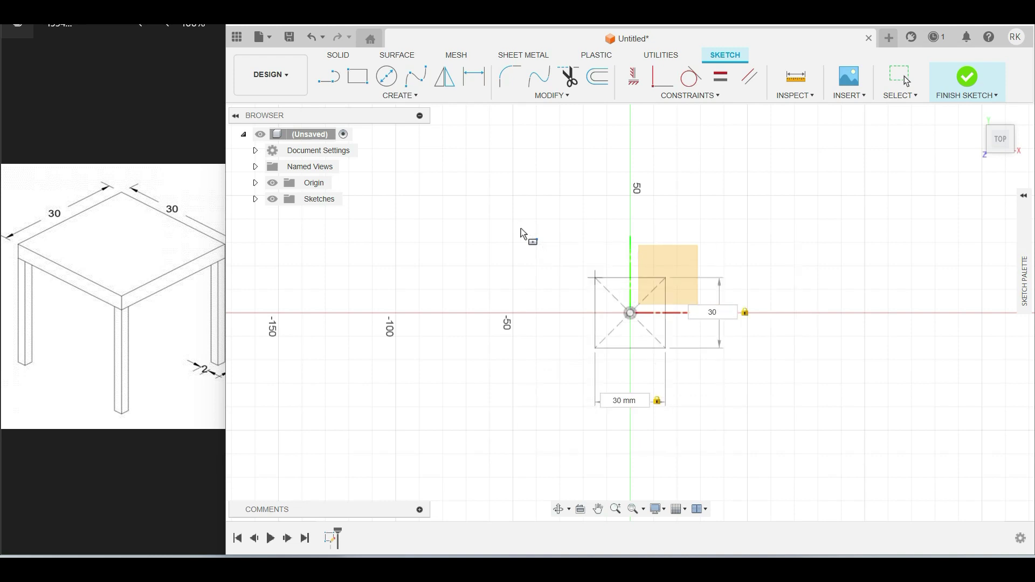
key("Return")
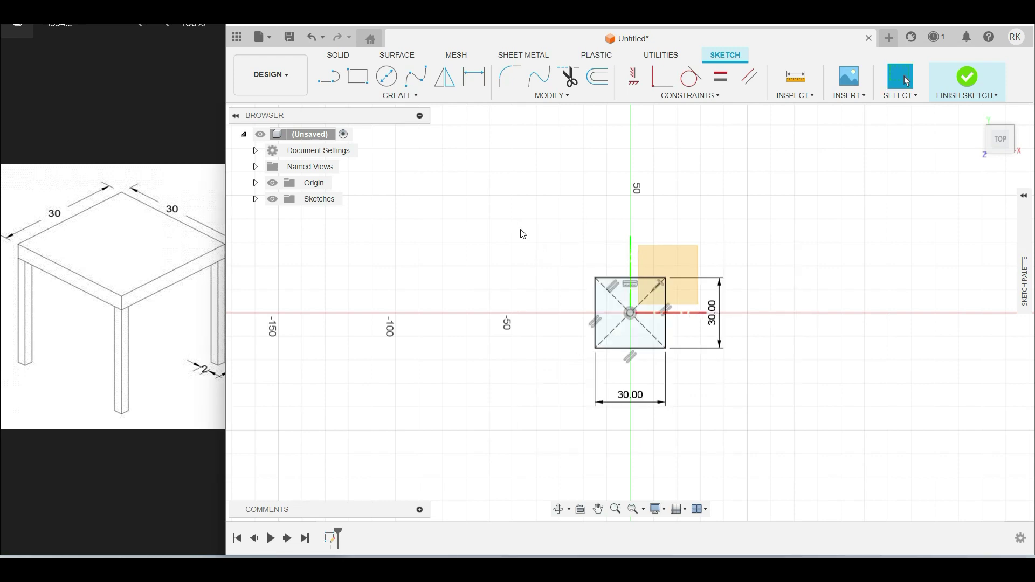
scroll(600, 310, "up", 1)
scroll(599, 310, "up", 1)
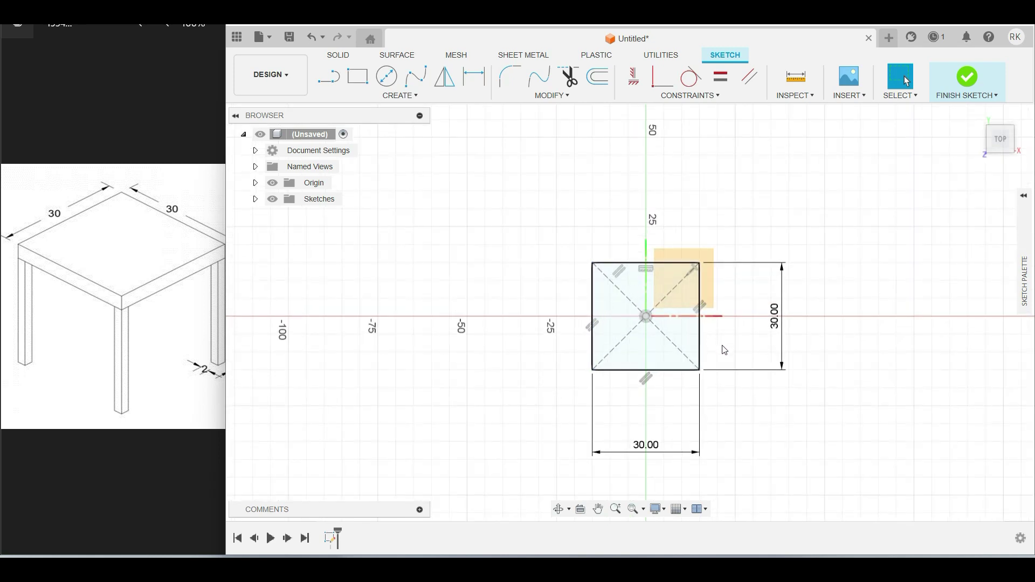
scroll(724, 350, "up", 1)
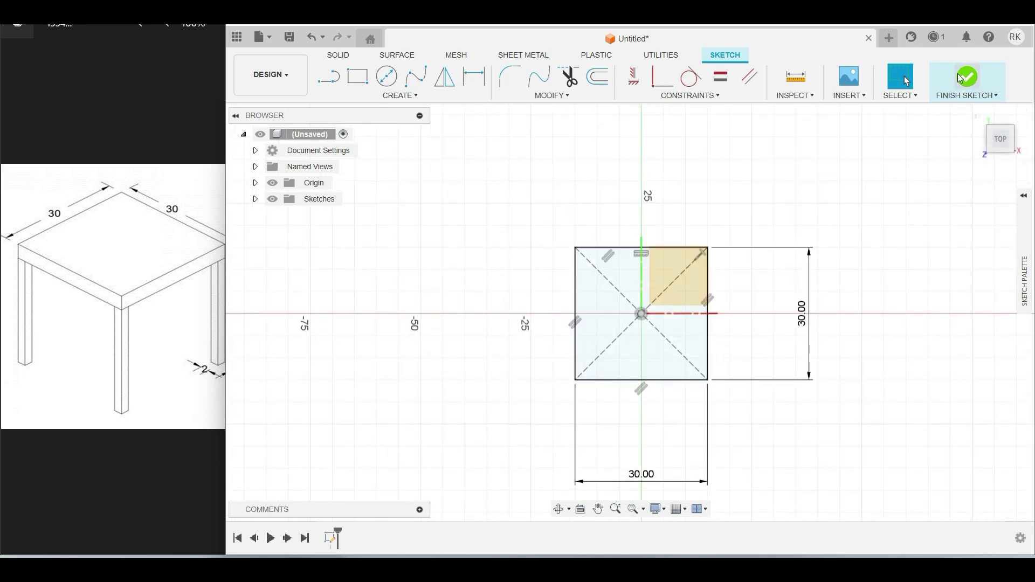
left_click(972, 75)
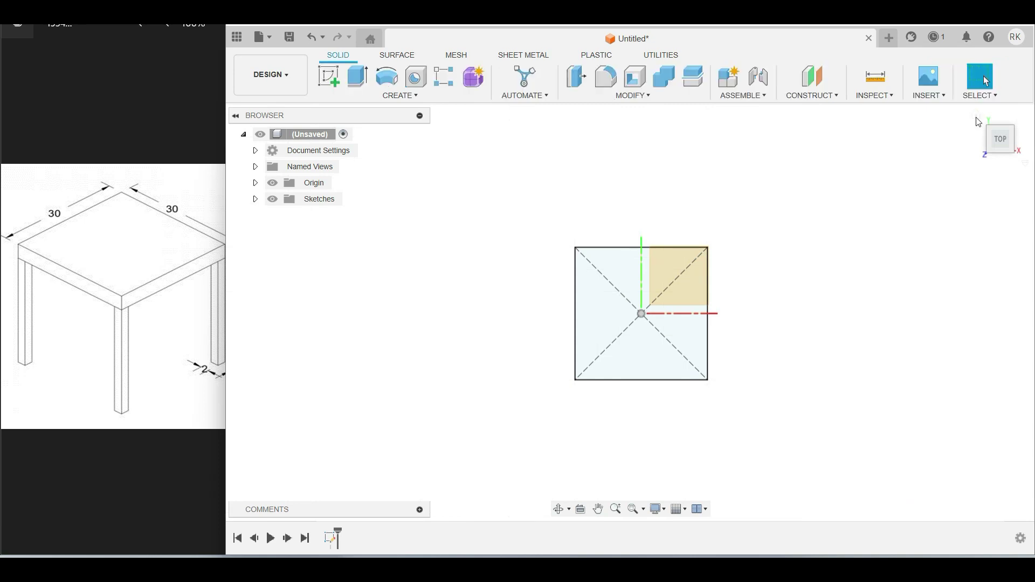
mouse_move(999, 139)
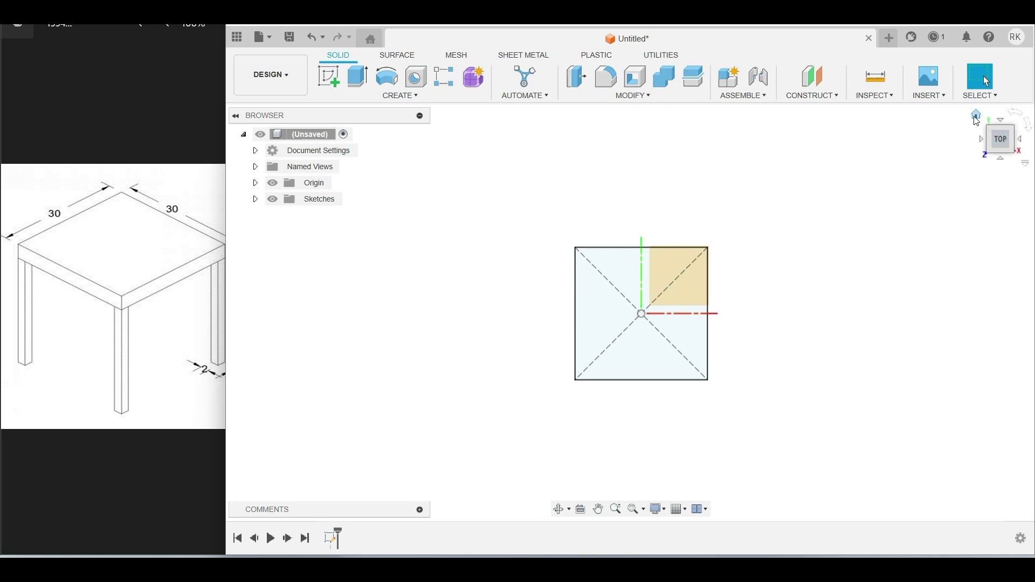
- Extrude the 30 × 30 square 4 mm into a solid tabletop body
left_click(976, 119)
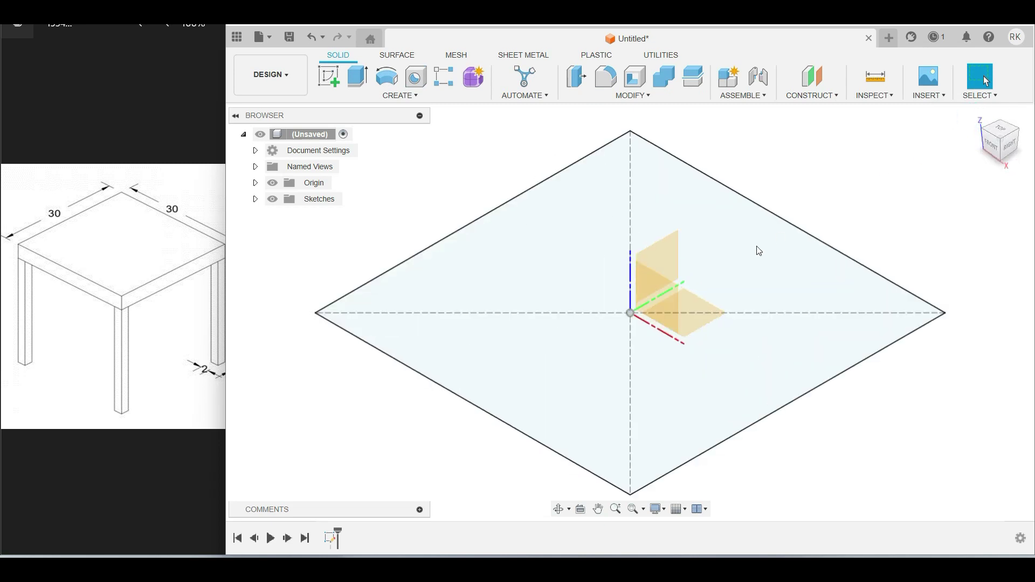
left_click(357, 77)
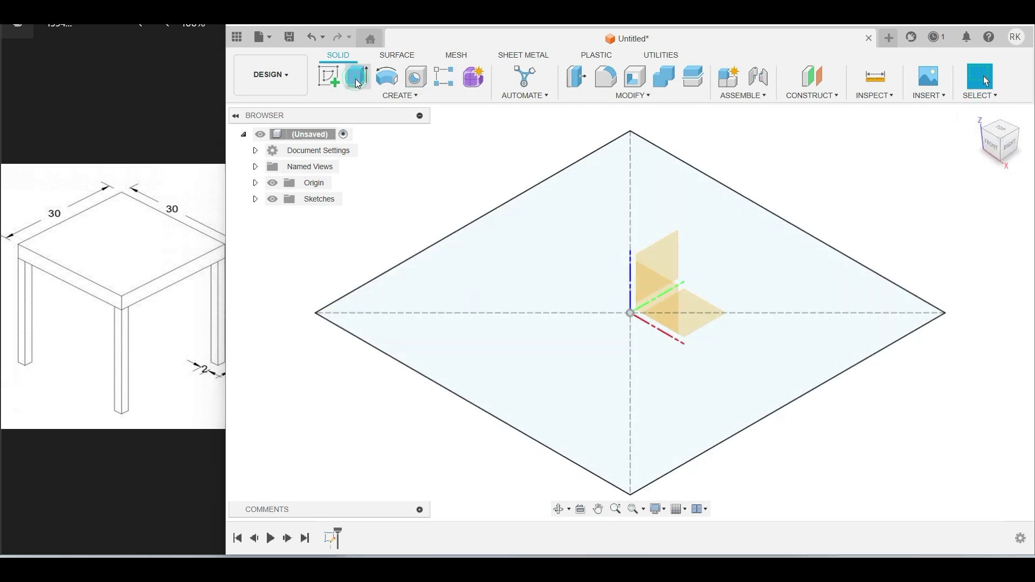
left_click(181, 259)
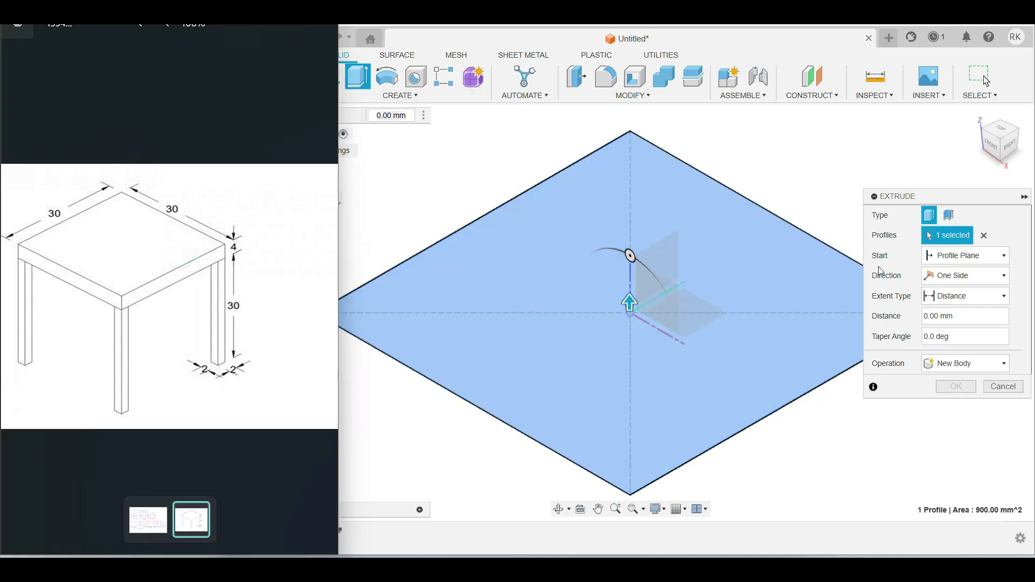
left_click(948, 316)
type("4")
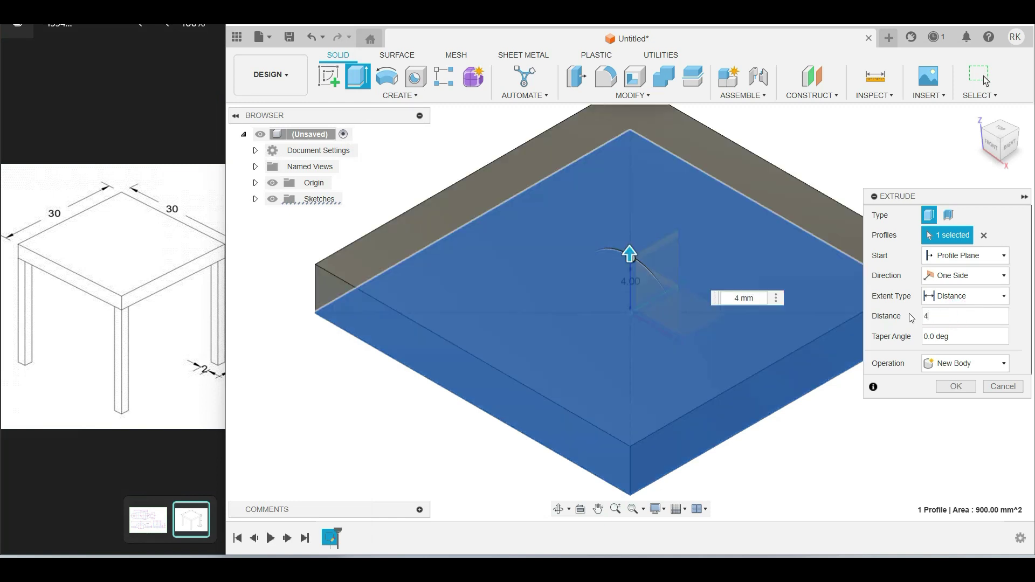
left_click(950, 392)
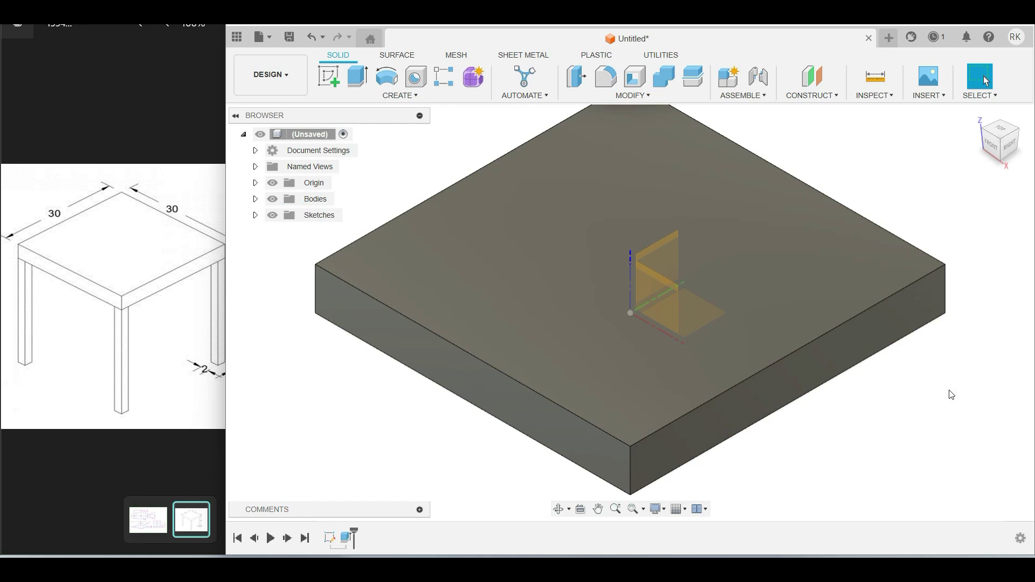
key("F6")
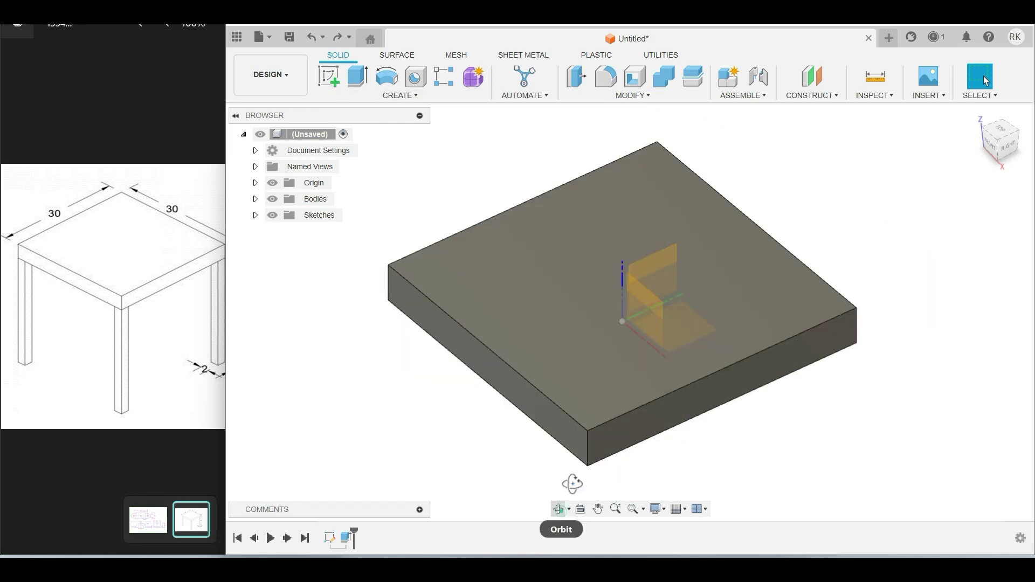
- Orbit beneath the slab and start a sketch on its underside face
left_click(559, 508)
left_click_drag(593, 463, 659, 420)
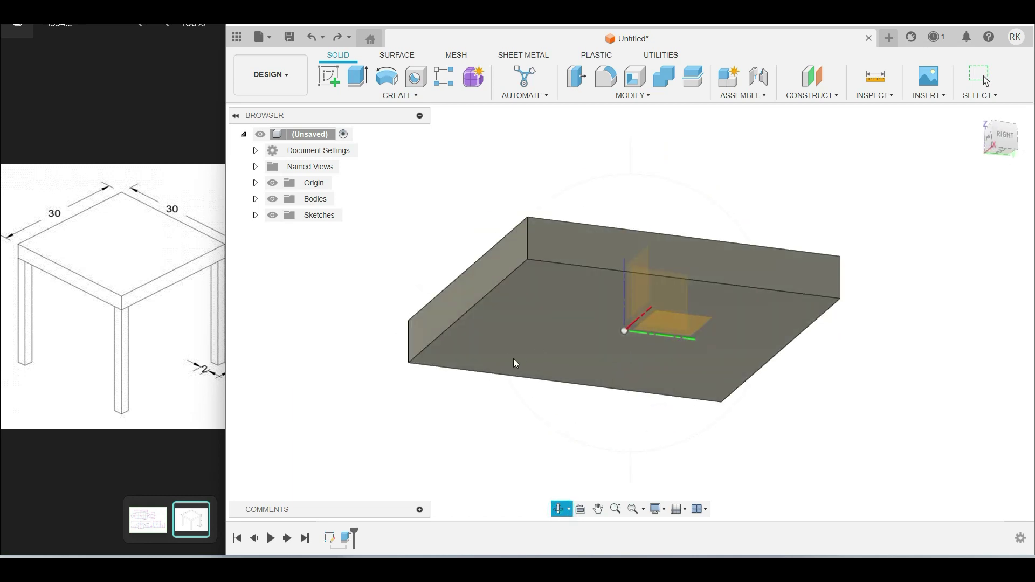
key("Escape")
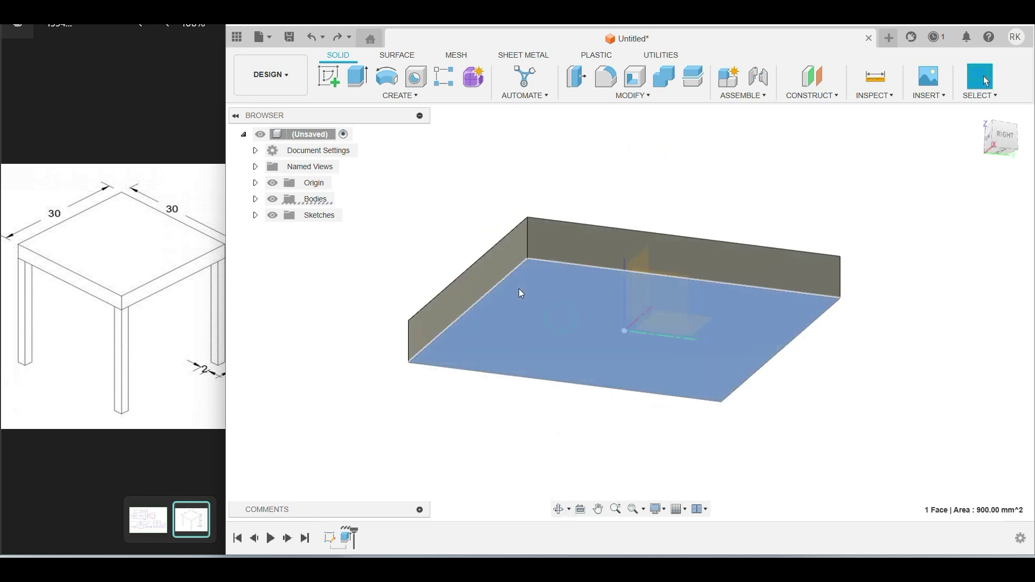
left_click(518, 289)
left_click(334, 79)
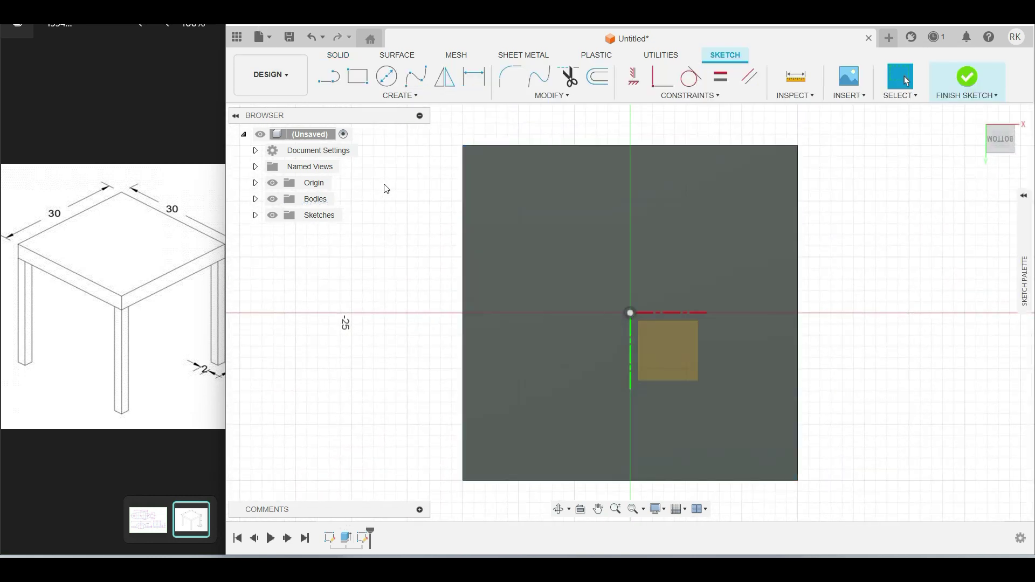
- Draw a 2 × 2 mm rectangle from the top-left corner of the underside face
left_click(359, 81)
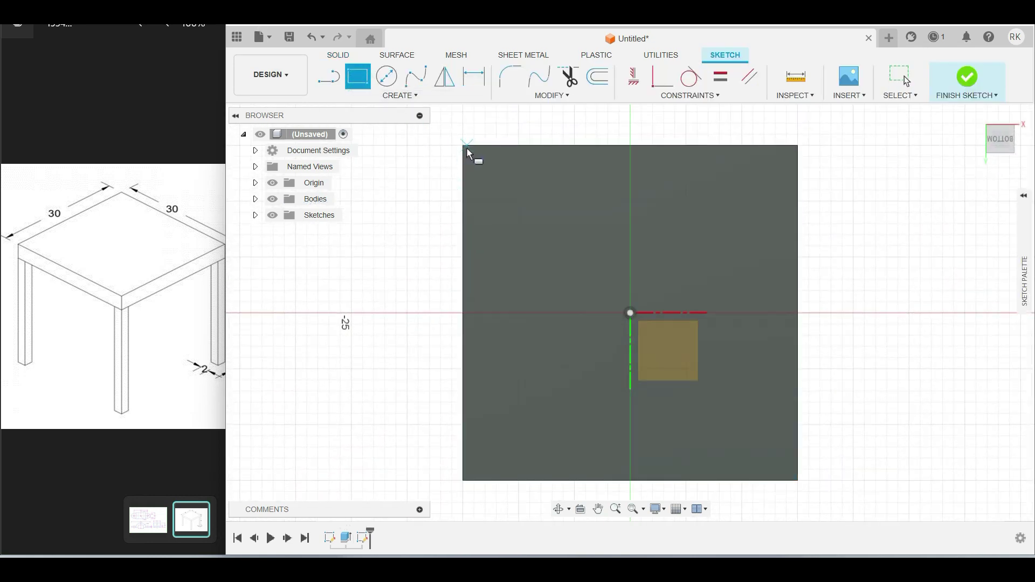
left_click(463, 146)
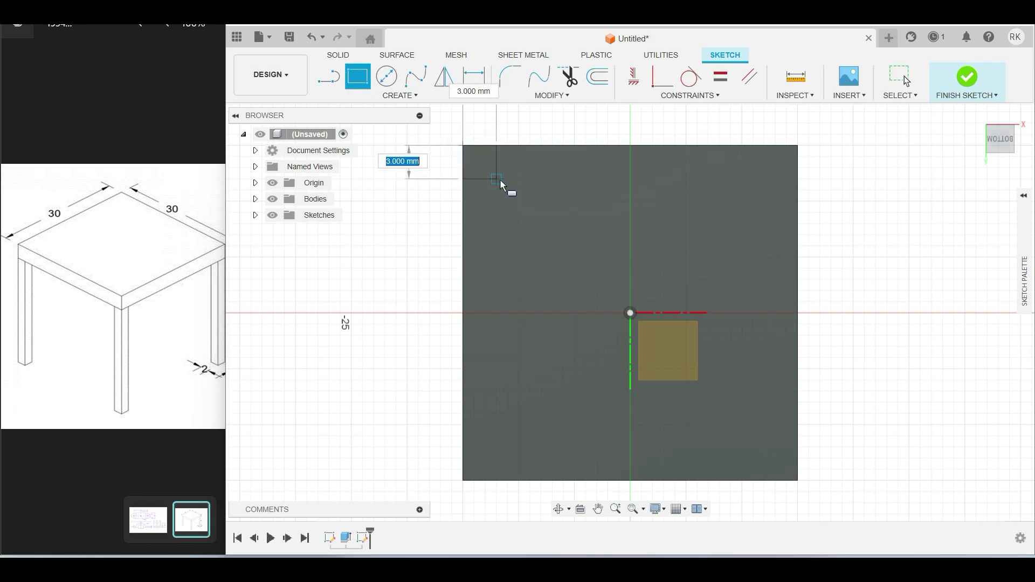
type("2")
key("Tab")
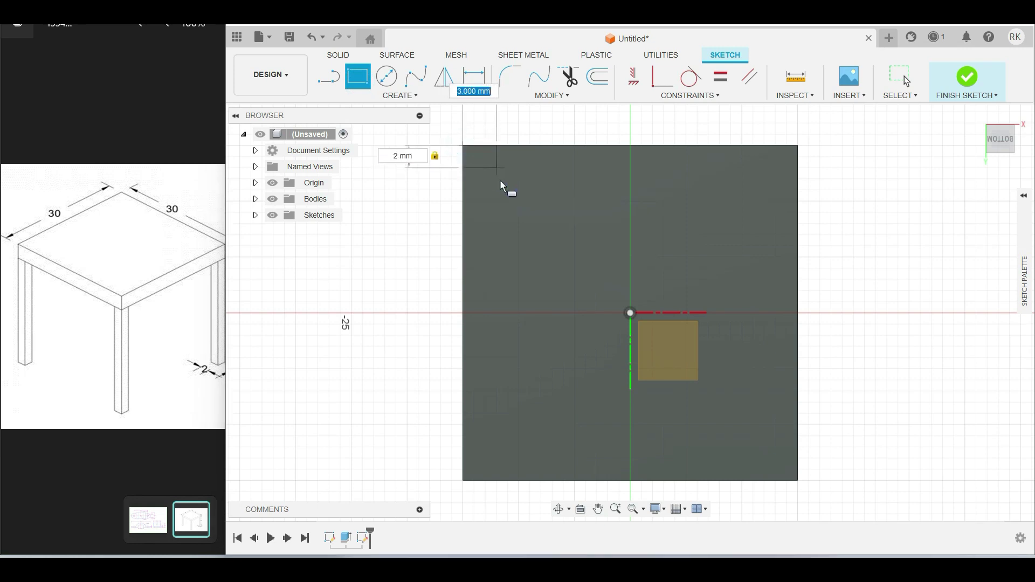
type("2")
key("Return")
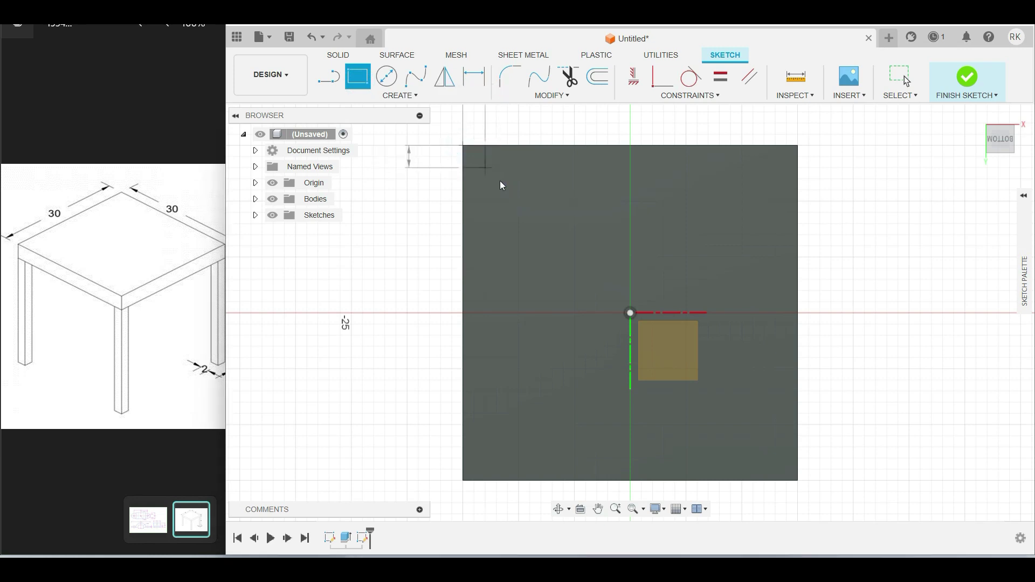
key("Escape")
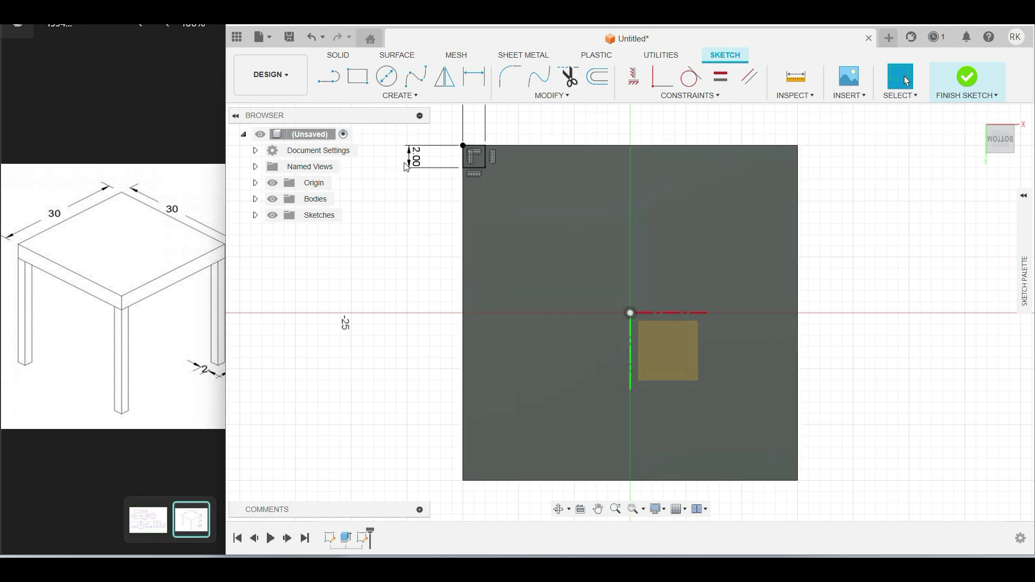
left_click(400, 95)
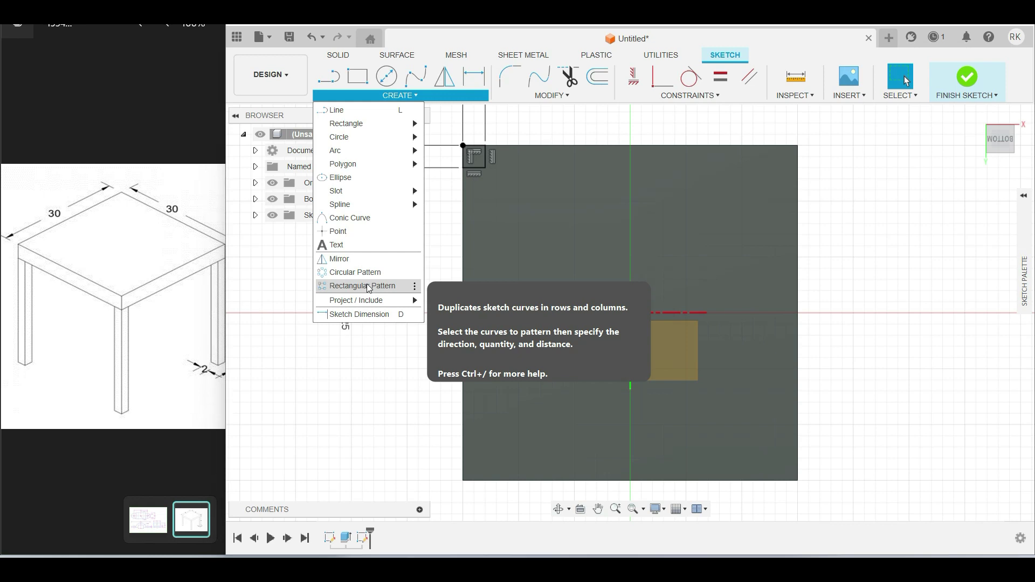
- Rectangular-pattern the corner square in both directions, setting the downward spacing to 28 mm
left_click(374, 286)
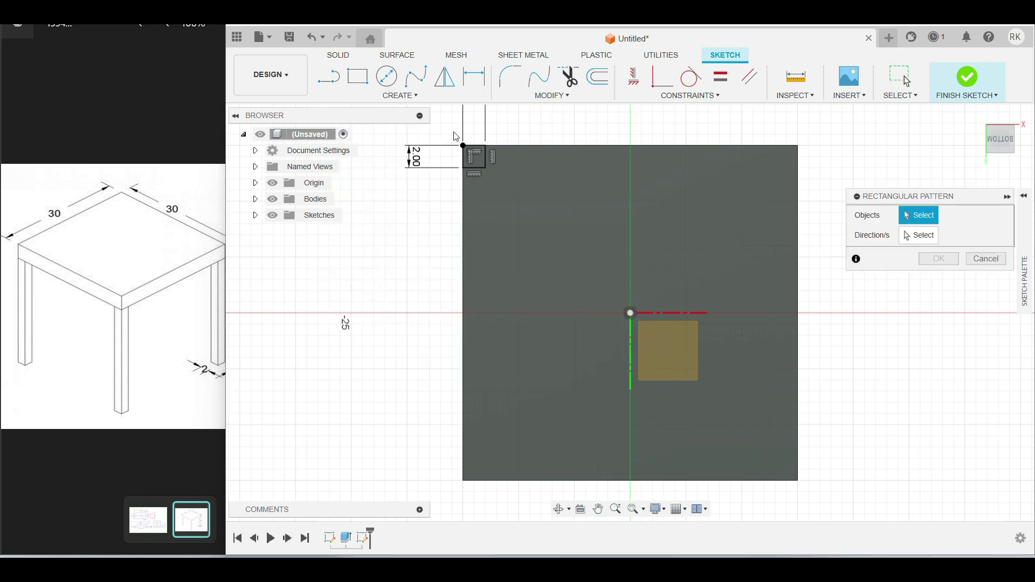
left_click(464, 157)
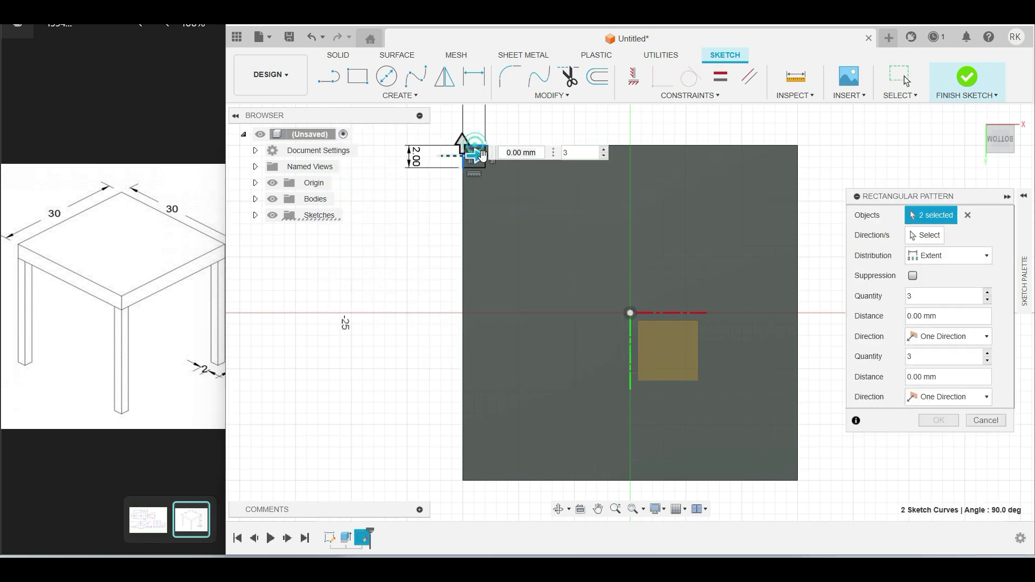
left_click(478, 171)
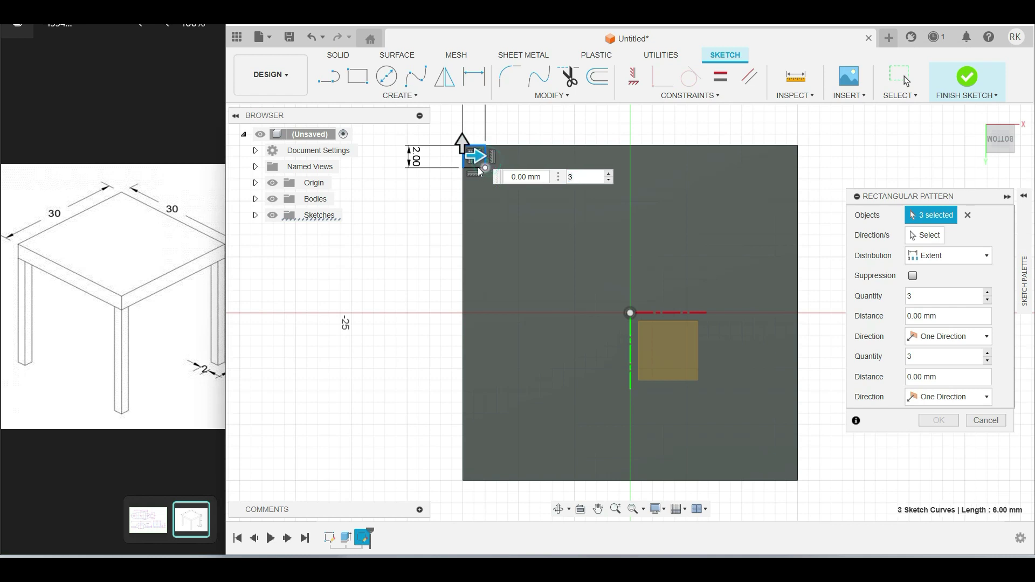
left_click(479, 155)
left_click_drag(478, 155, 642, 156)
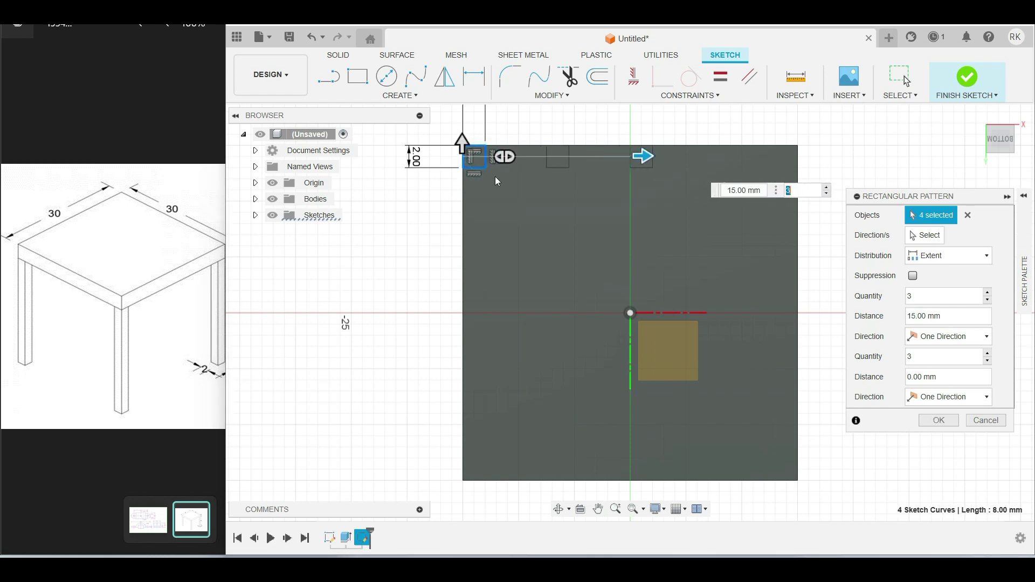
left_click_drag(460, 144, 460, 302)
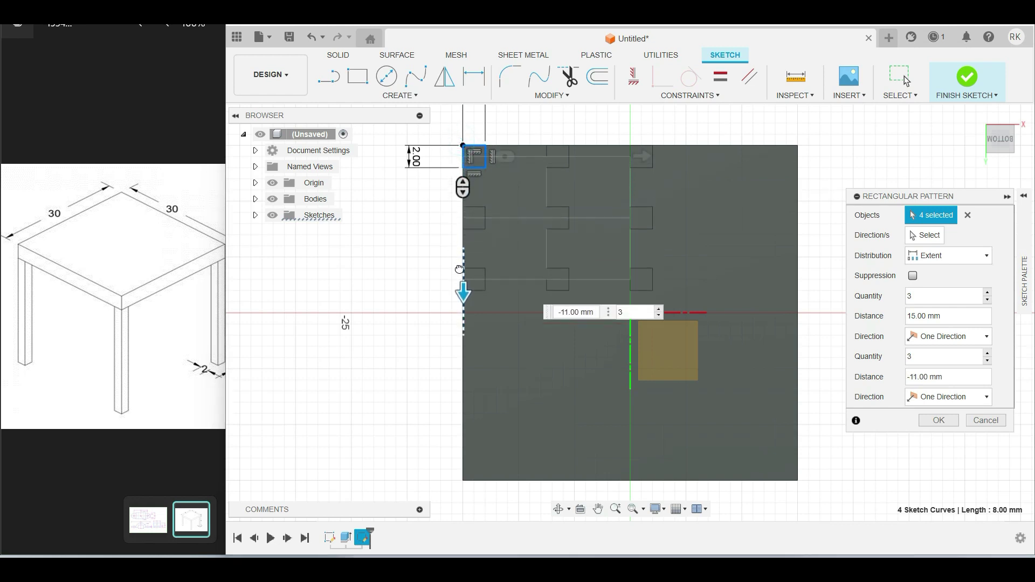
key("Tab")
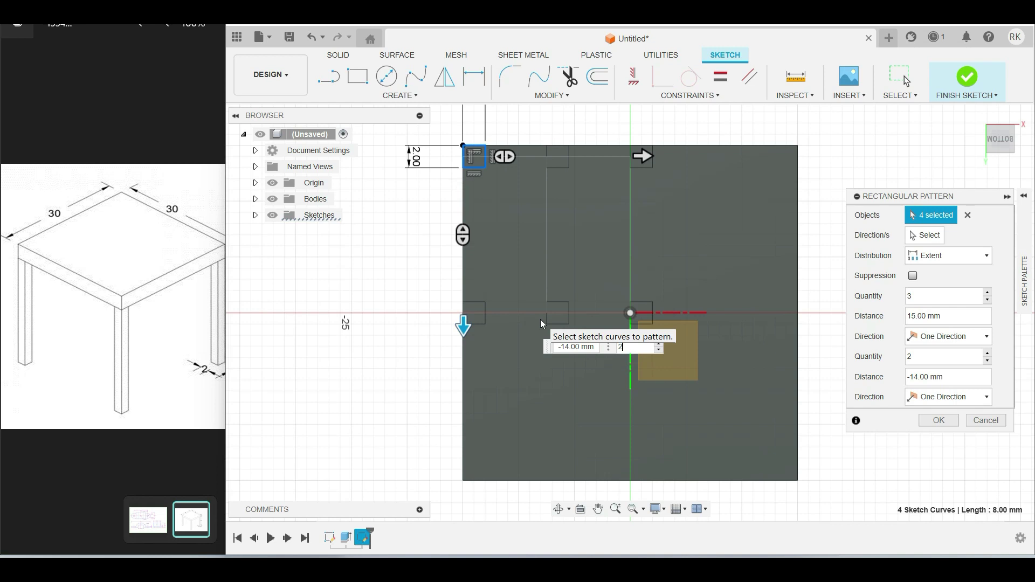
left_click(575, 347)
key("BackSpace")
type("8")
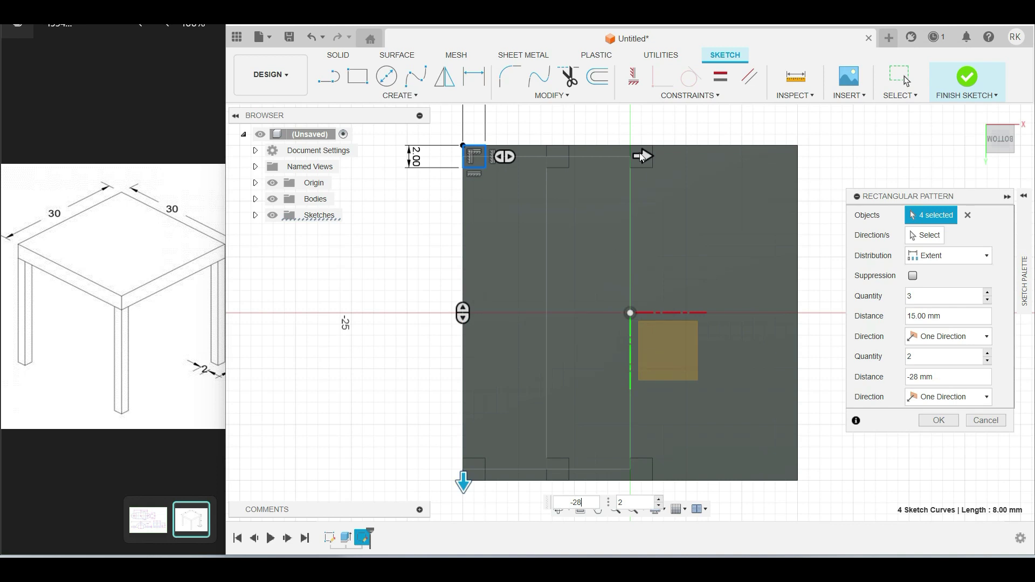
left_click_drag(641, 157, 731, 156)
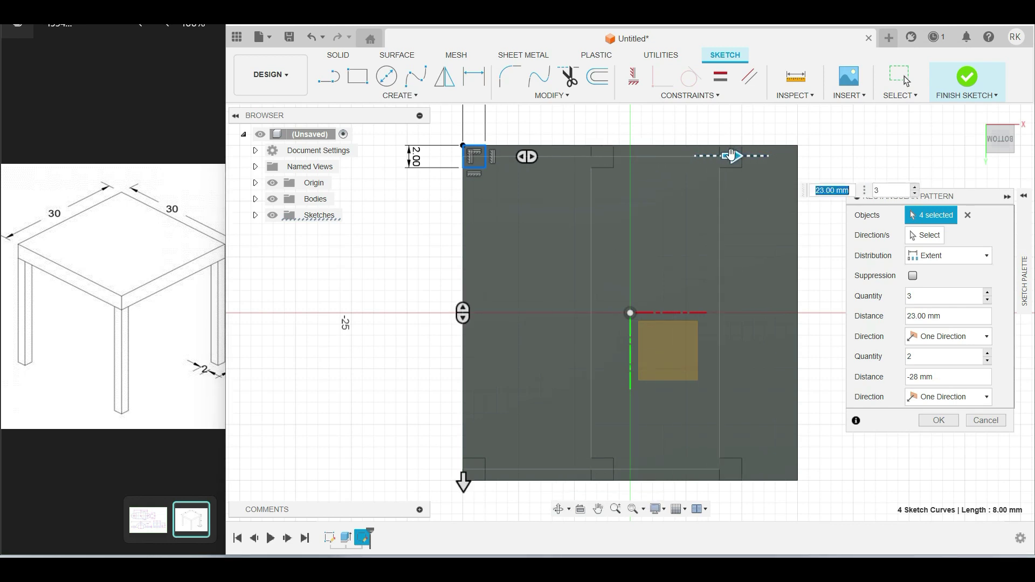
- Set 2 copies across at 28 mm spacing, apply the pattern, and finish the sketch
left_click(891, 191)
type("2")
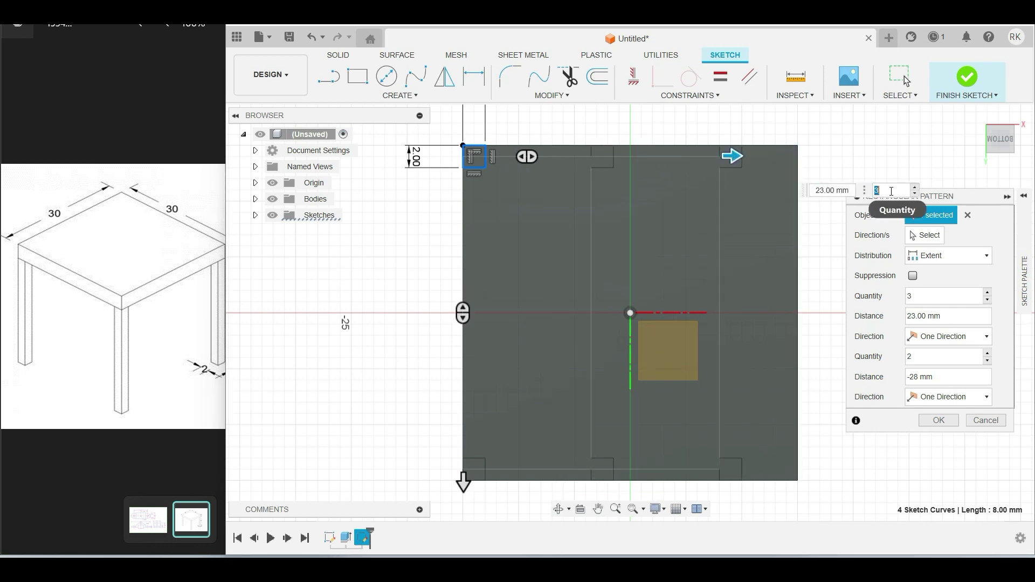
left_click(849, 188)
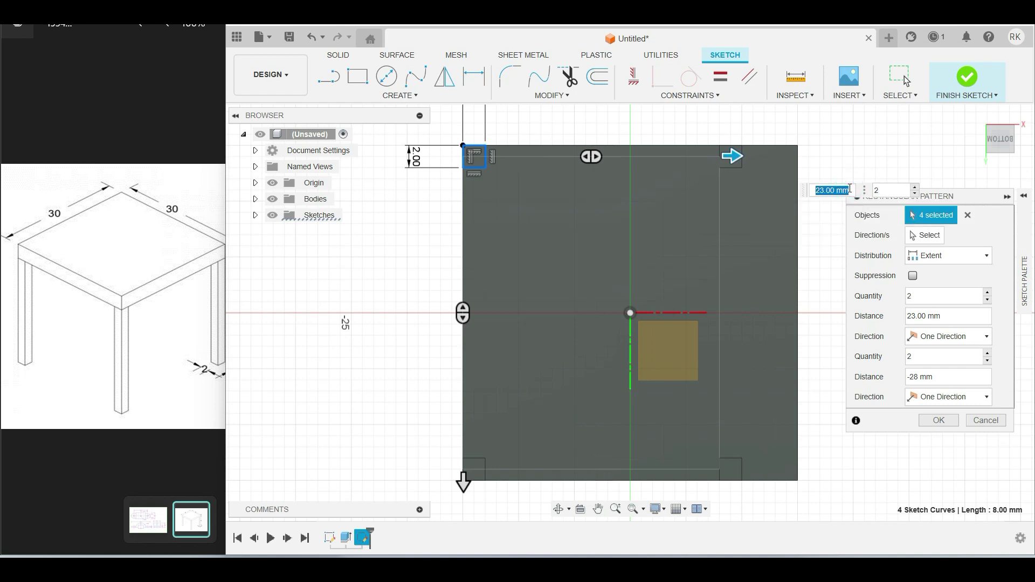
type("28")
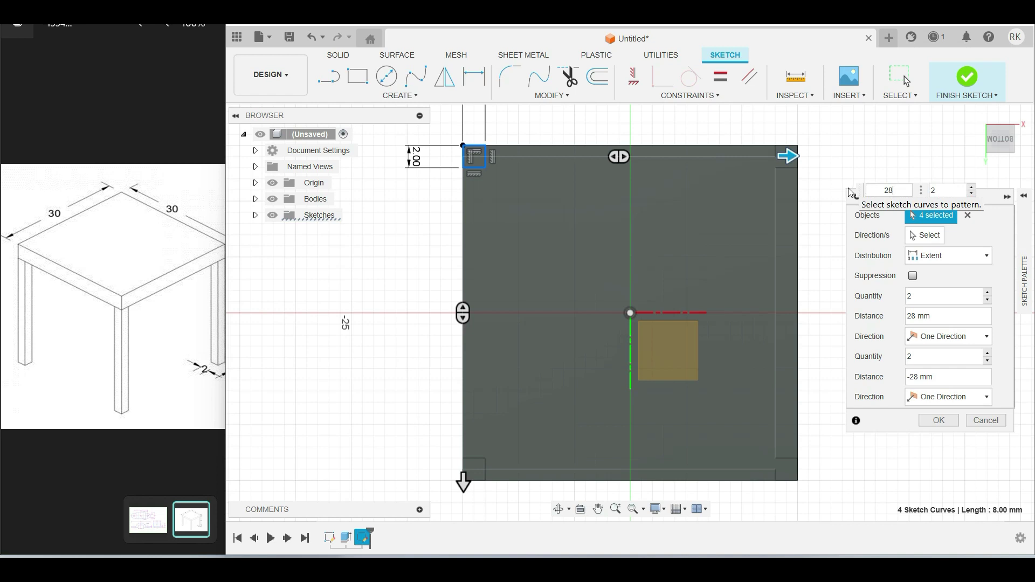
left_click(937, 420)
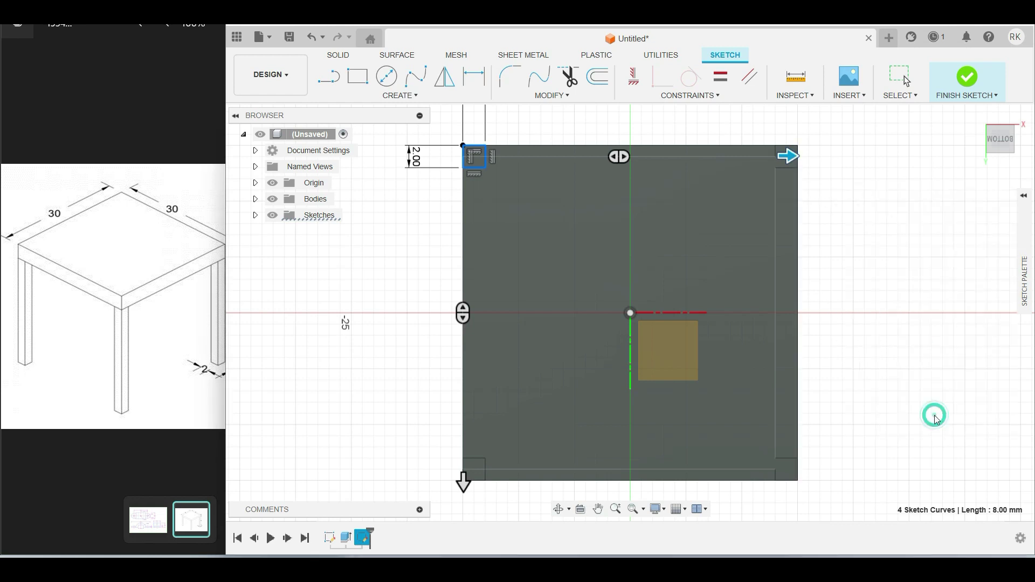
left_click(966, 77)
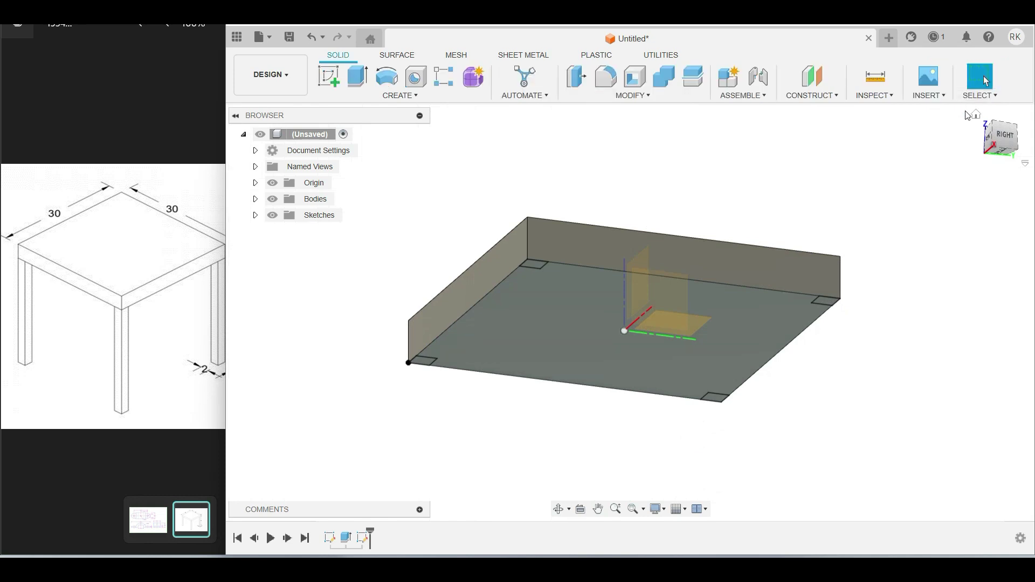
left_click(355, 76)
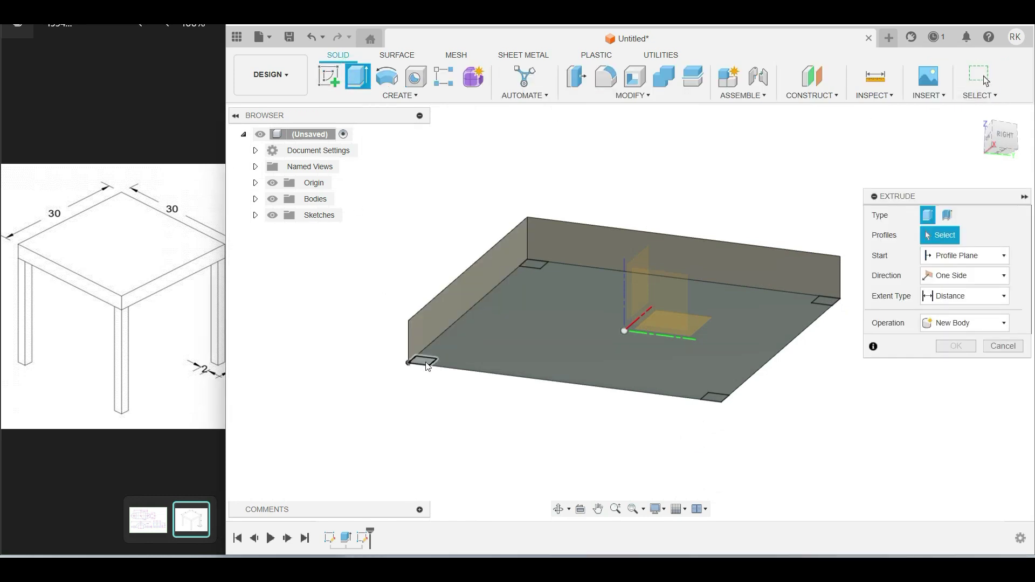
- Extrude all four corner leg squares 30 mm, joined to the tabletop
left_click(431, 367)
left_click(537, 265)
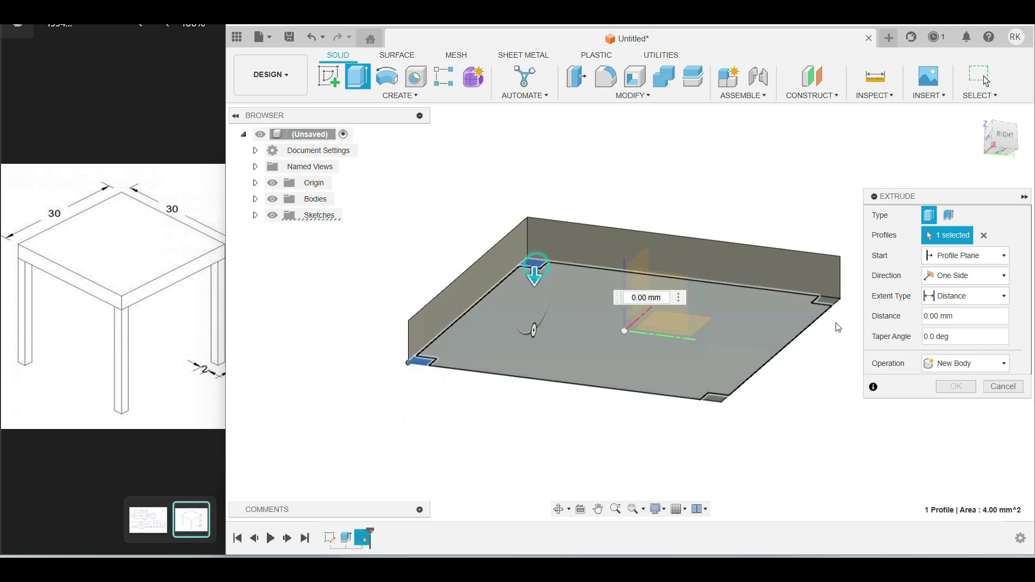
left_click(828, 301)
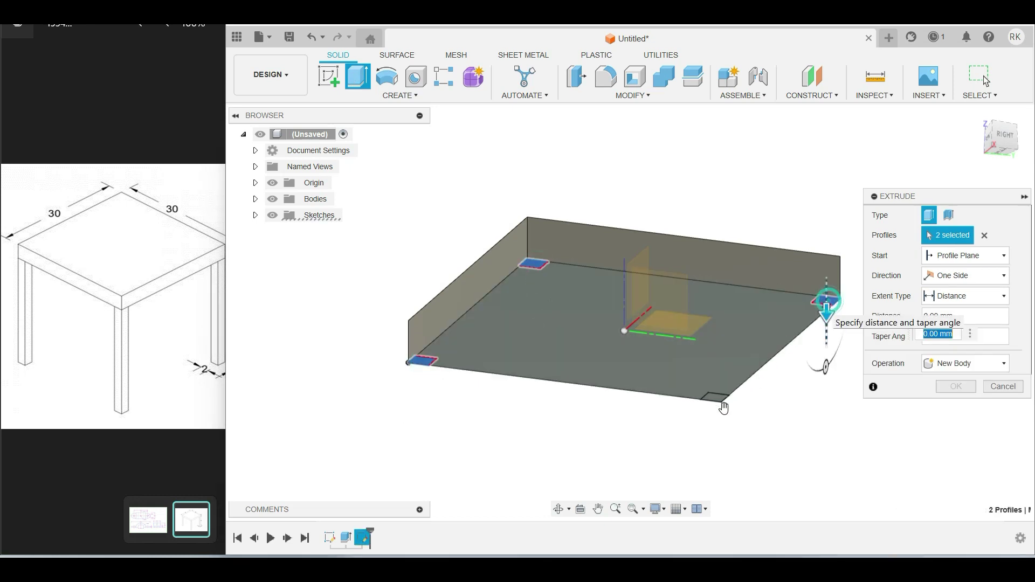
left_click(716, 399)
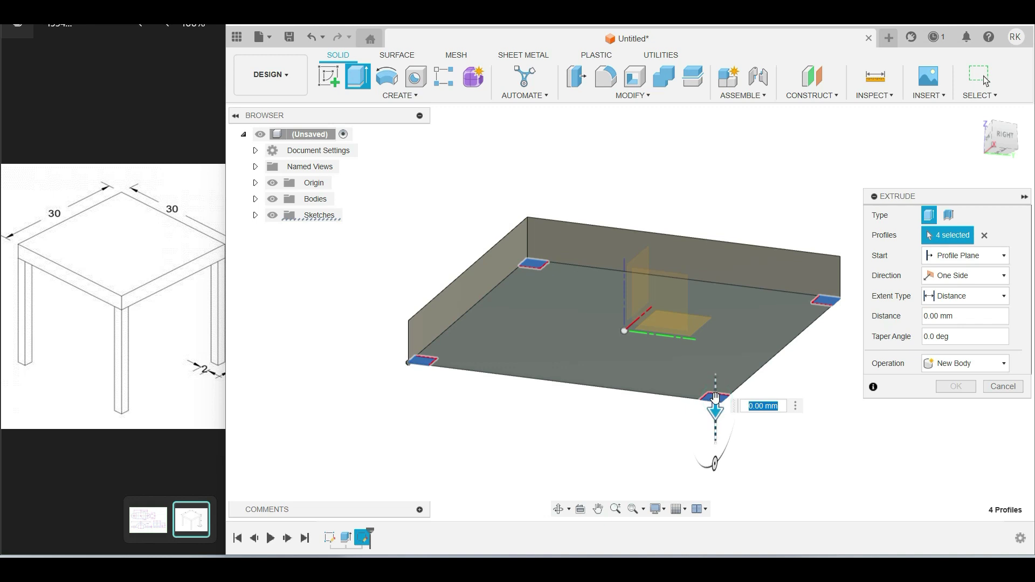
type("30")
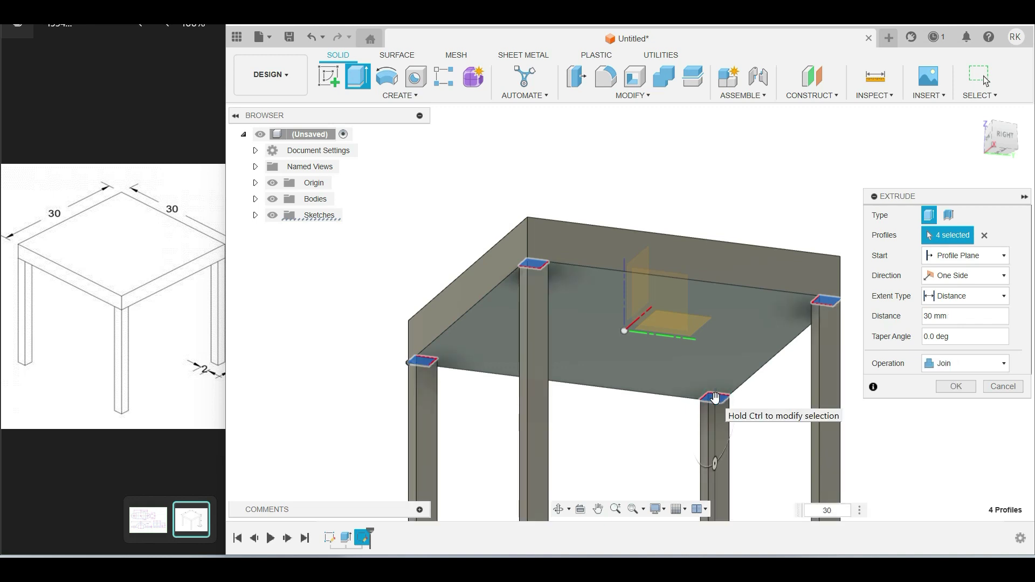
key("Return")
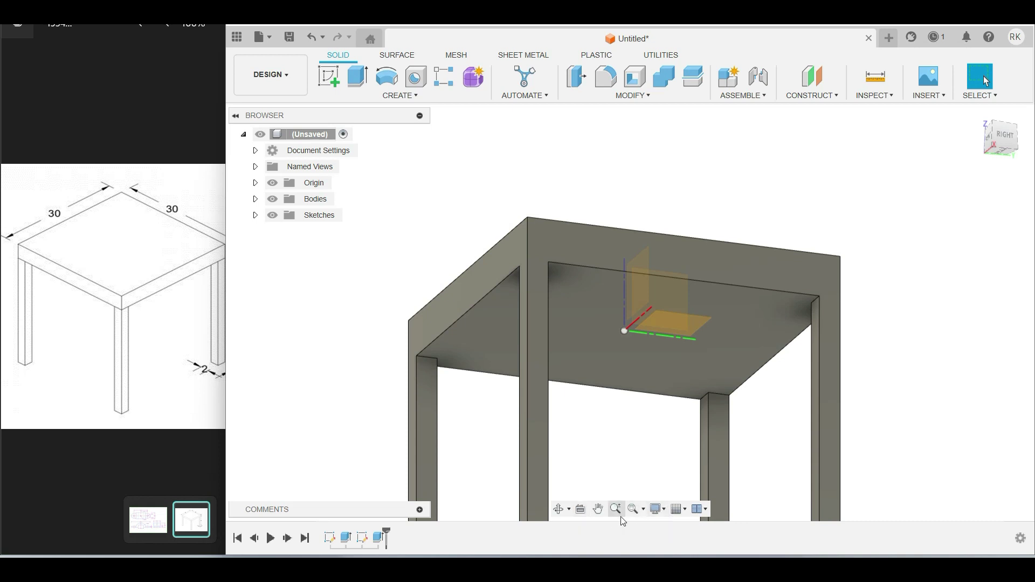
left_click(635, 509)
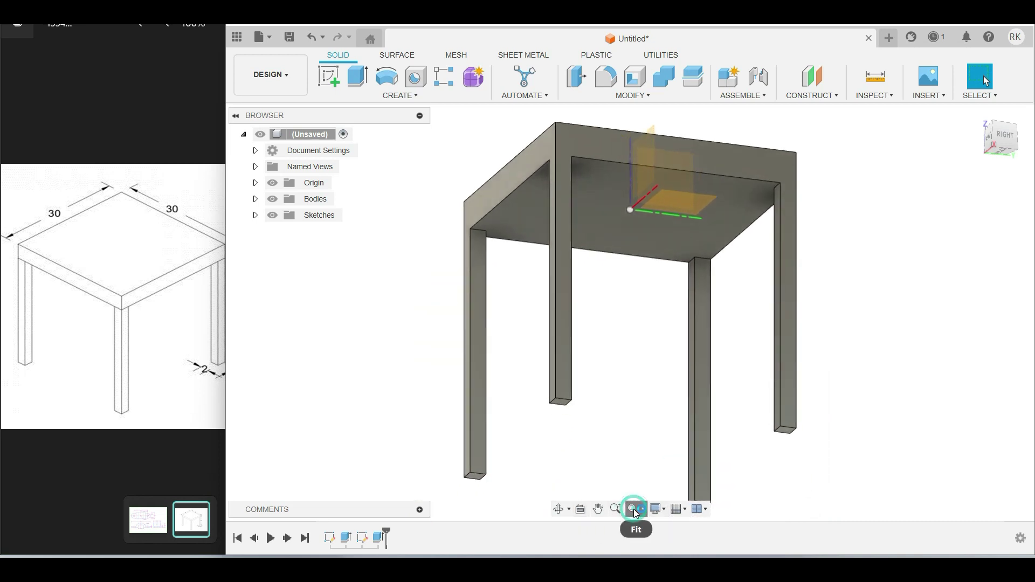
- Orbit and zoom out to view the whole table from above
left_click(560, 509)
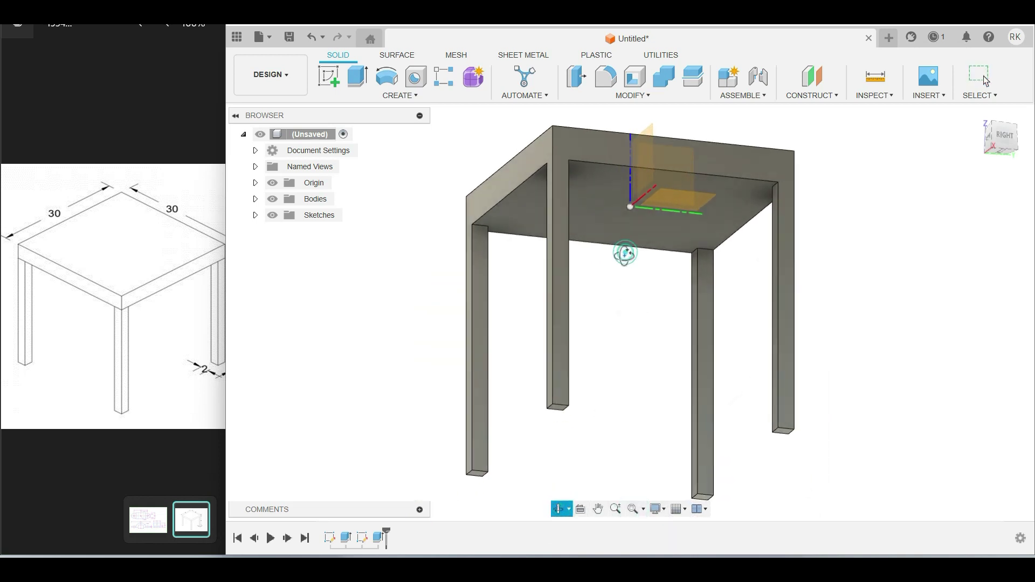
mouse_move(625, 251)
left_mouse_down()
mouse_move(632, 309)
mouse_move(643, 312)
left_mouse_up()
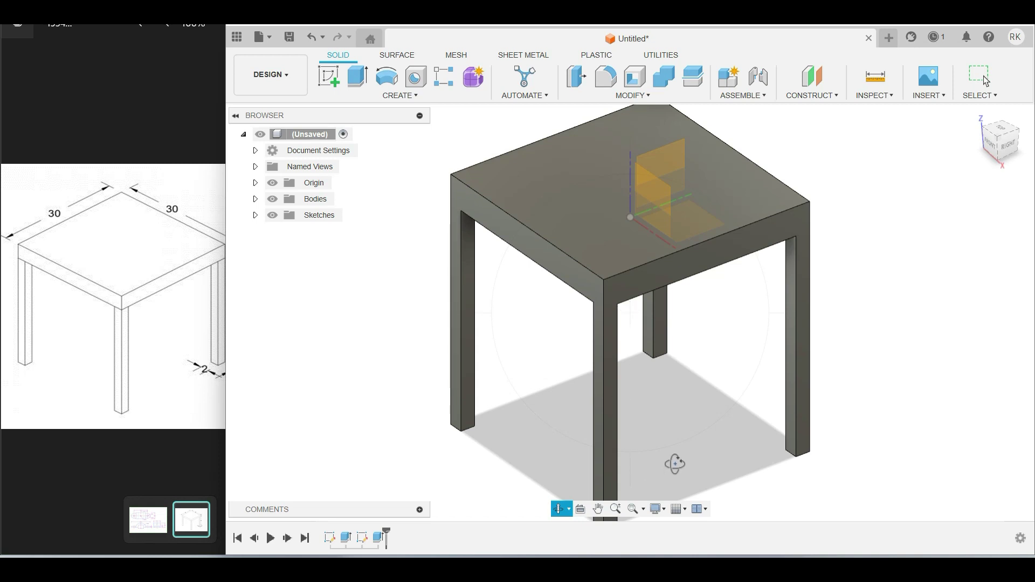
scroll(674, 464, "down", 3)
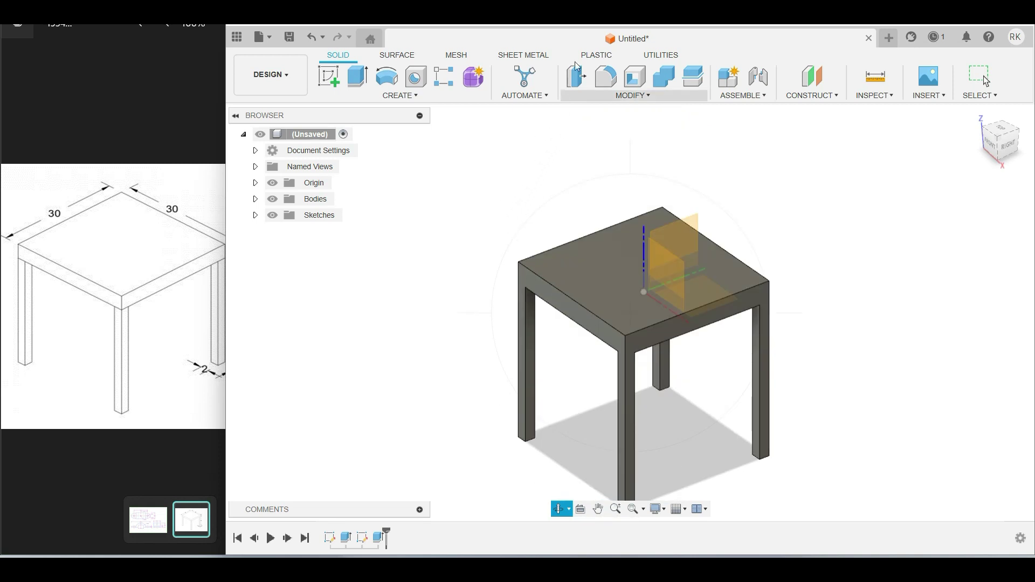
left_click(578, 79)
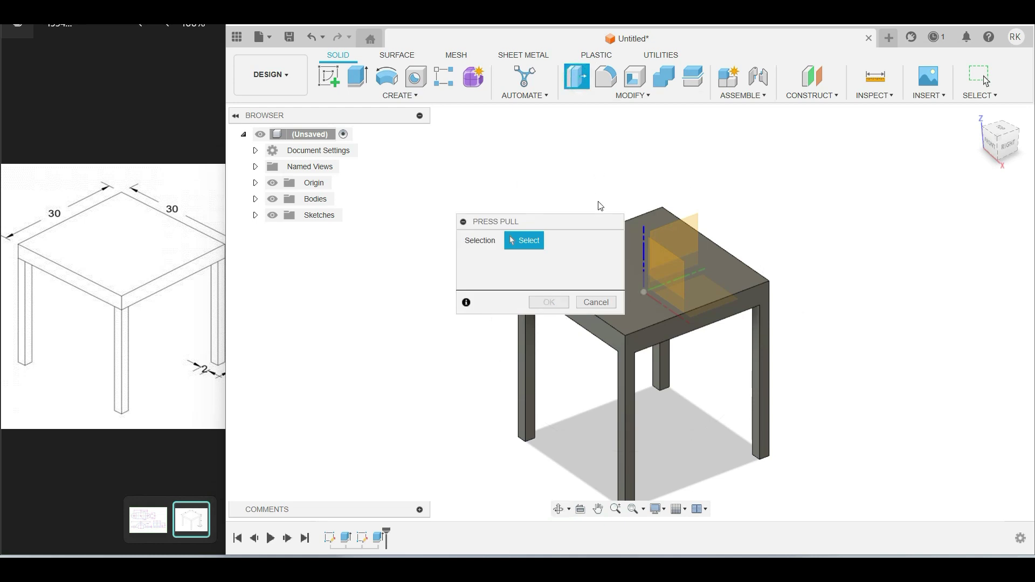
- Round the four top tabletop edges with a 1 mm fillet
left_click(603, 304)
left_click(605, 75)
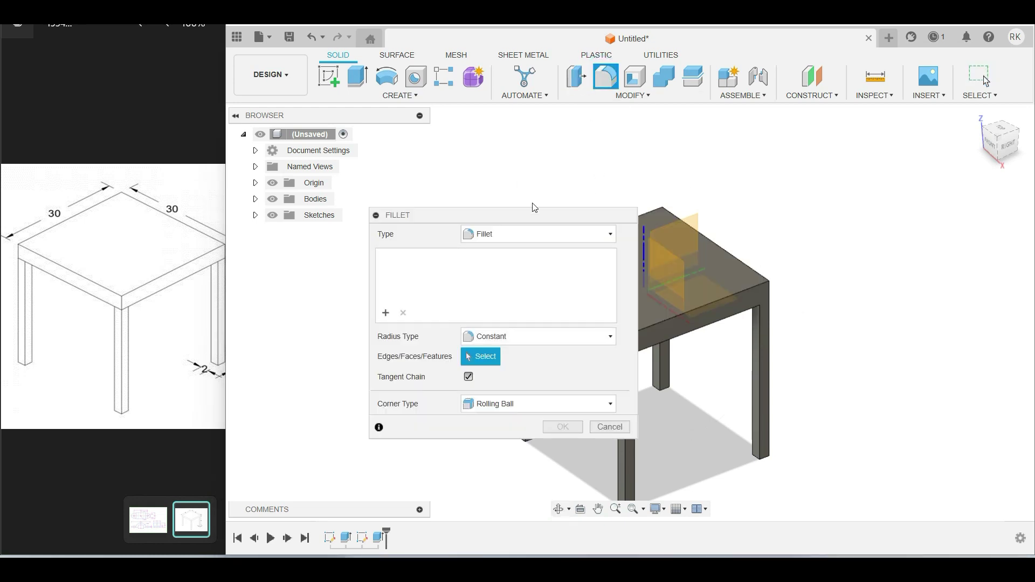
left_click_drag(529, 220, 456, 191)
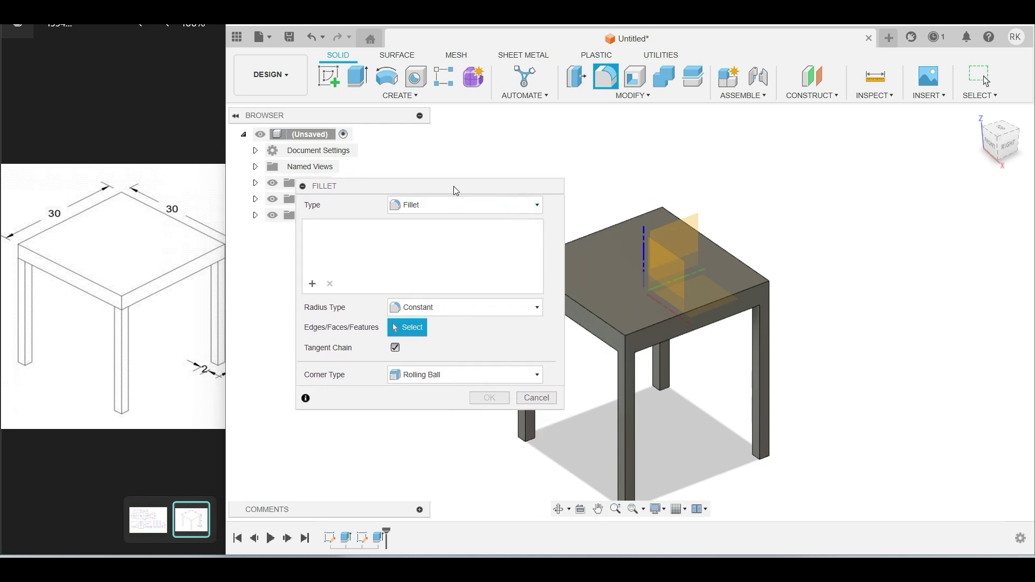
left_click(655, 327)
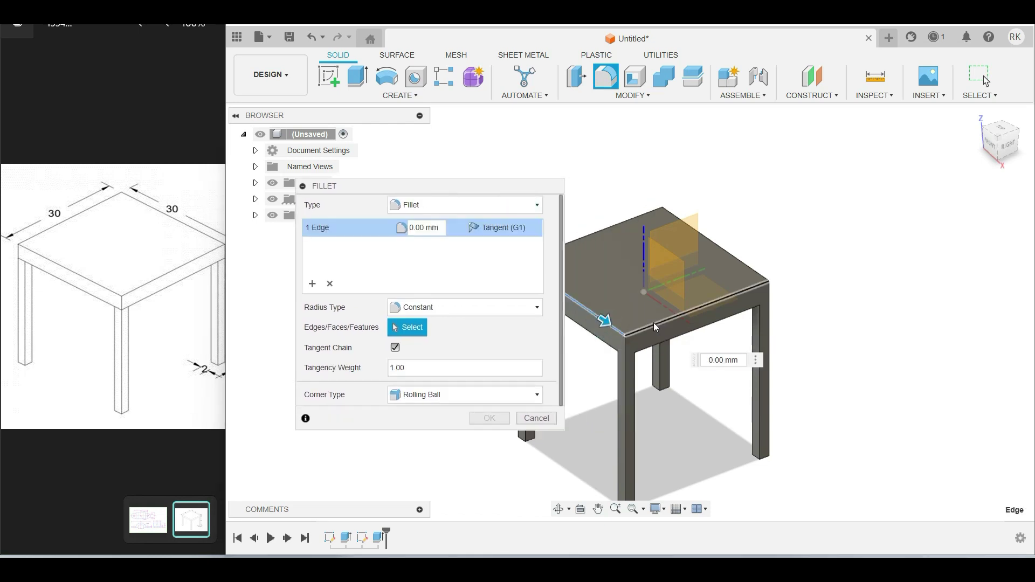
left_click(739, 261)
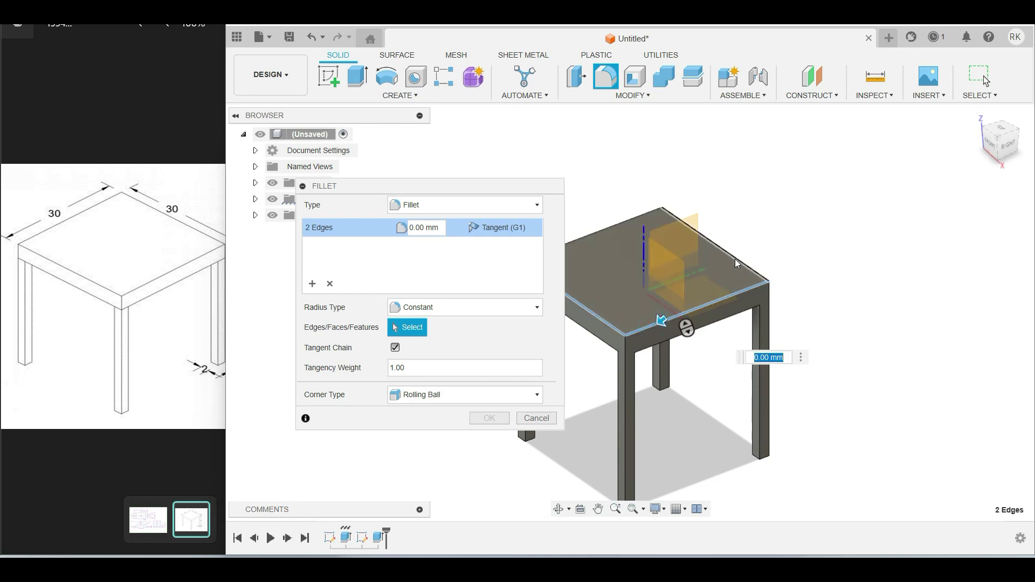
left_click(580, 241)
double_click(431, 228)
key("BackSpace")
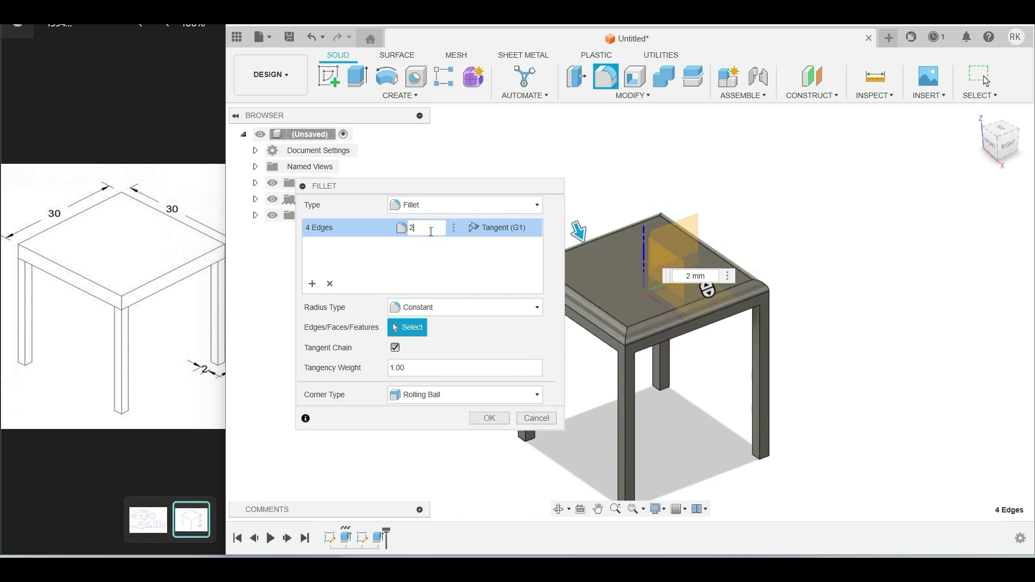
type("1")
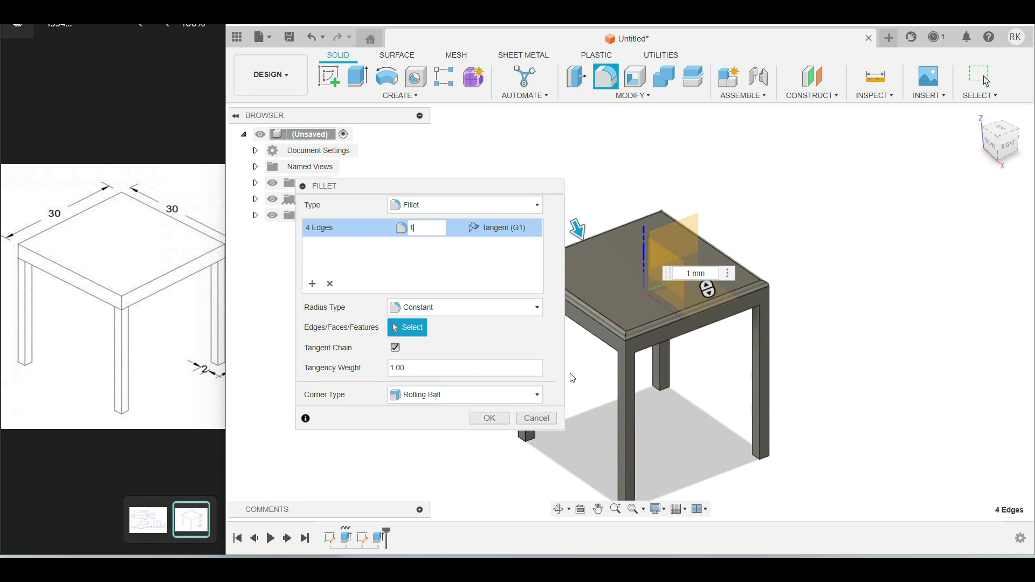
left_click(497, 423)
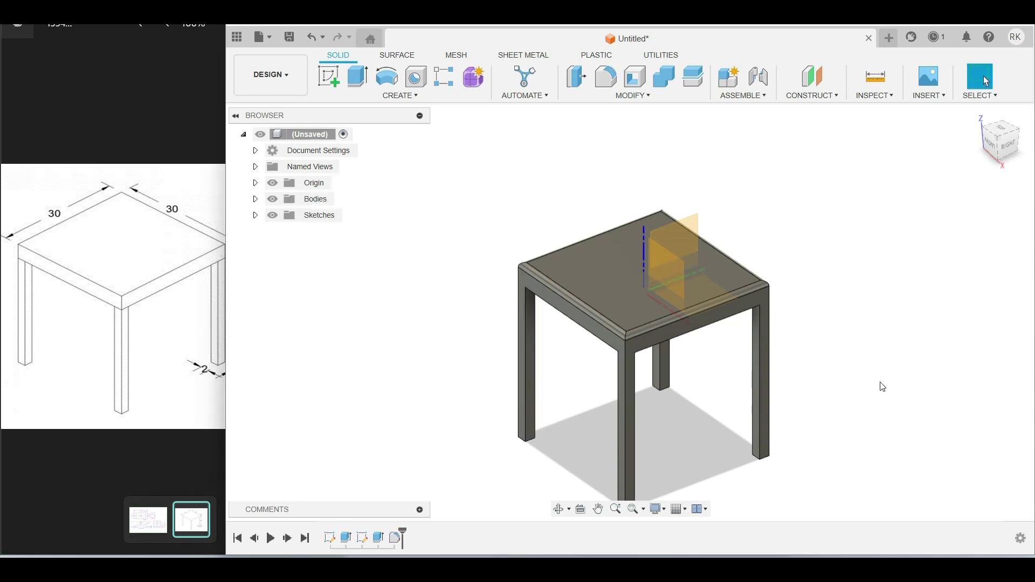
scroll(708, 290, "up", 3)
scroll(652, 362, "up", 2)
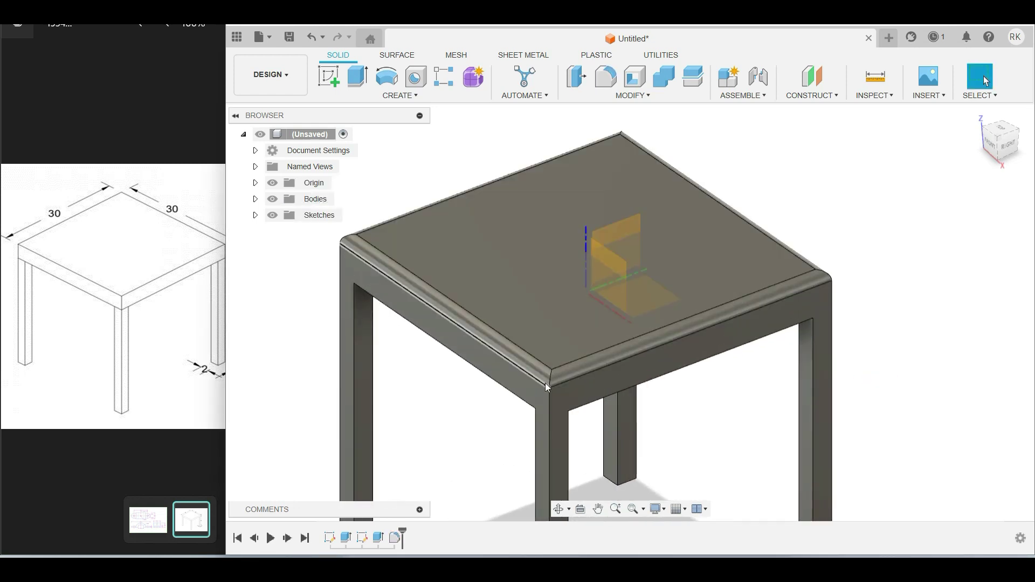
scroll(661, 399, "down", 3)
scroll(667, 401, "down", 2)
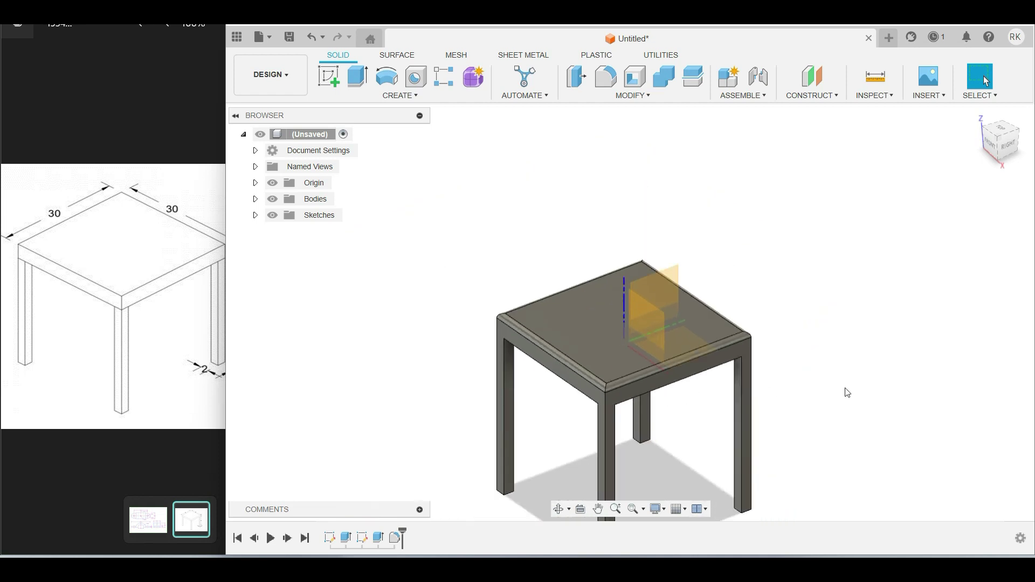
left_click(265, 36)
mouse_move(307, 96)
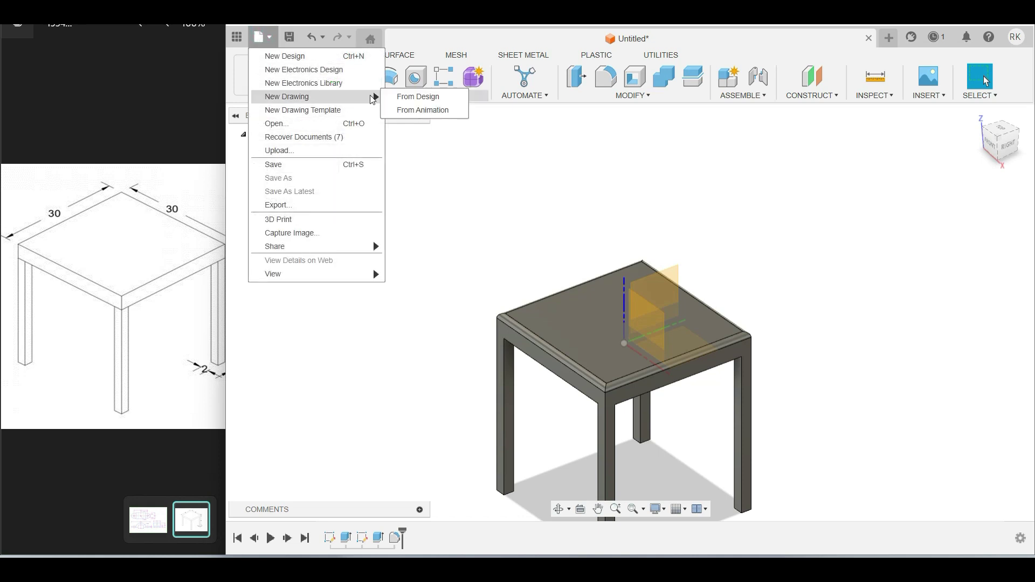
- Save the design, create an A3 ISO drawing from it, and place the front base view
left_click(429, 98)
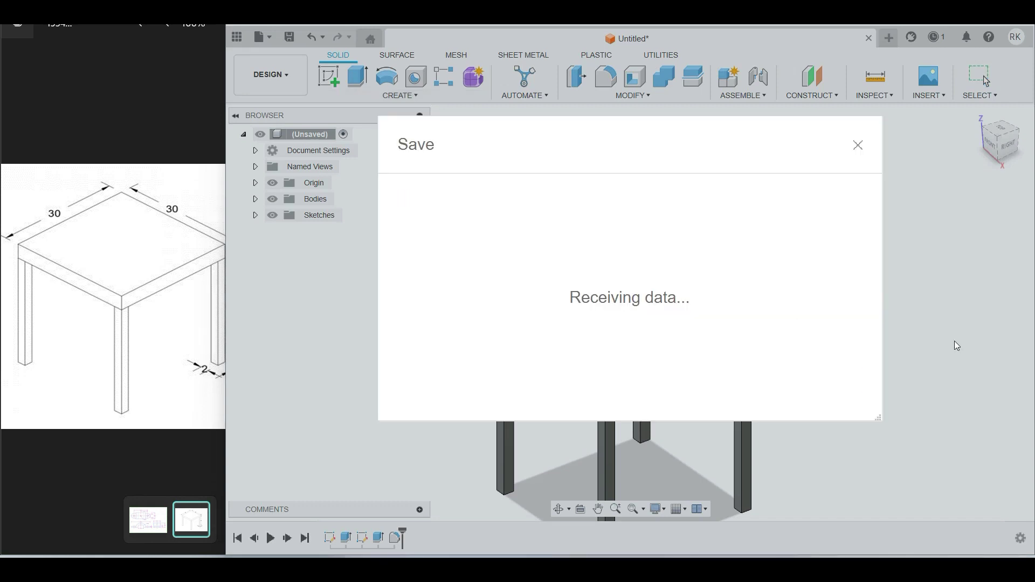
left_click(850, 375)
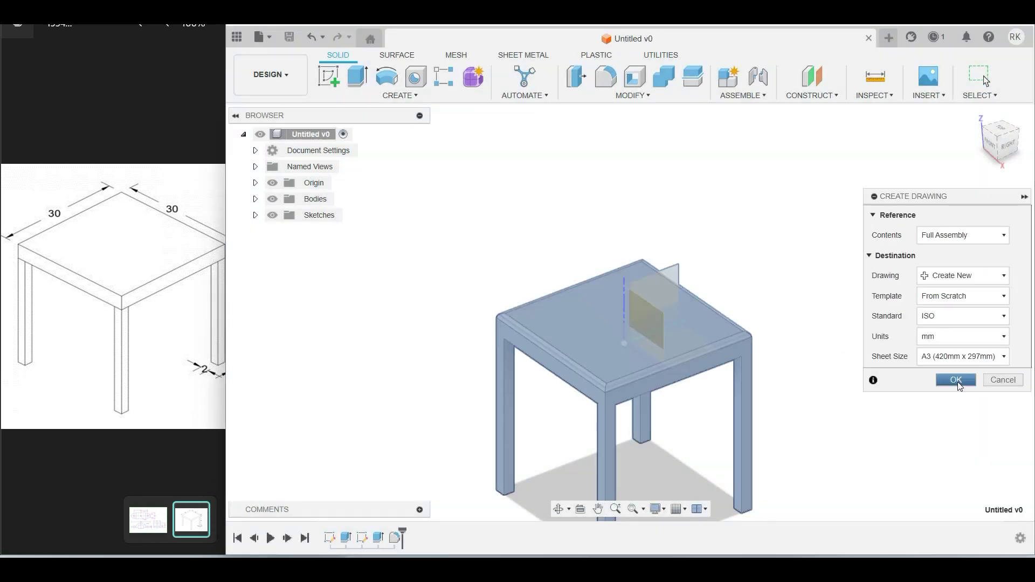
left_click(958, 383)
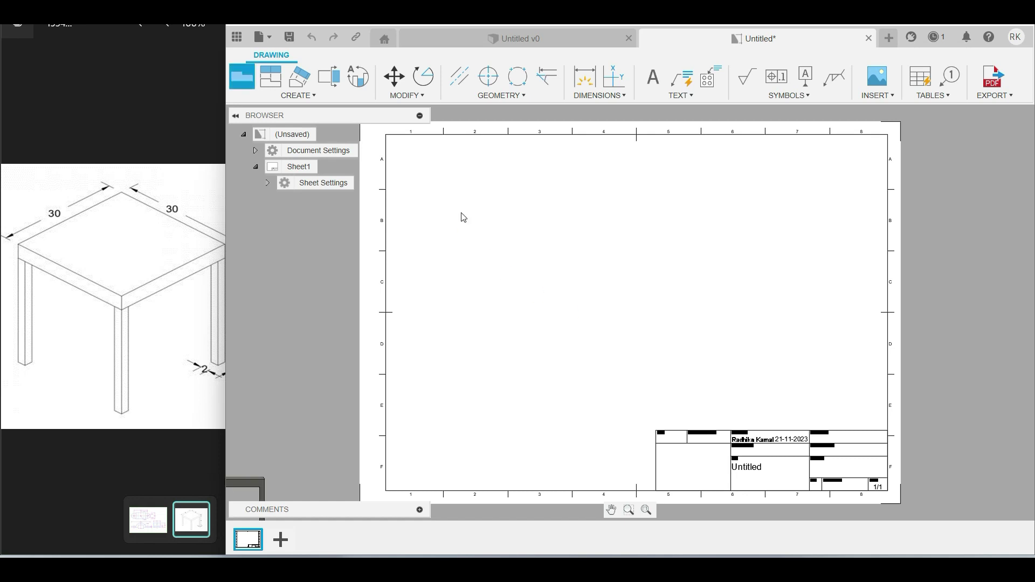
left_click(504, 244)
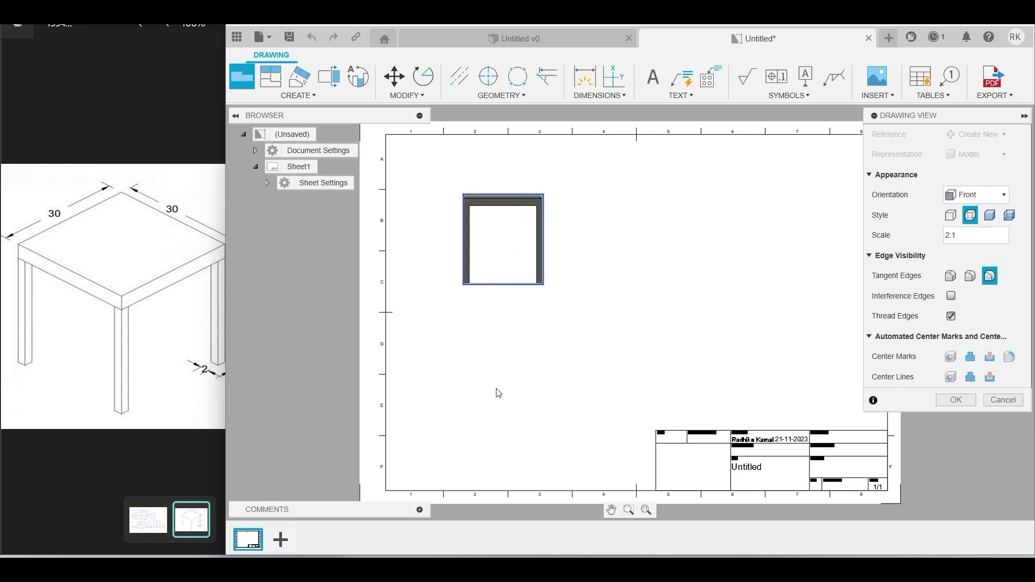
- Confirm the front base view, then project top, side and isometric views from it
left_click(951, 400)
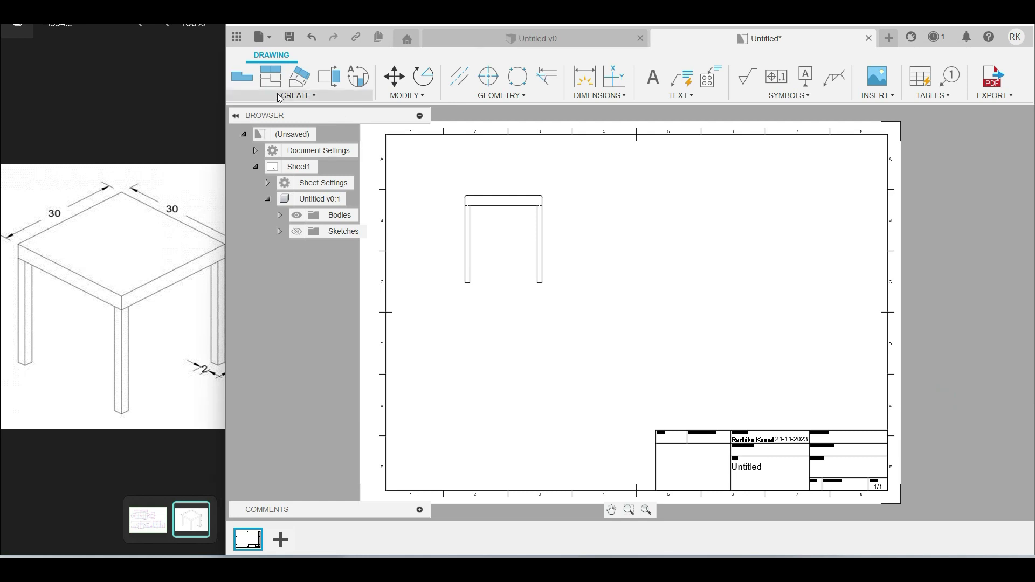
left_click(270, 77)
left_click(518, 207)
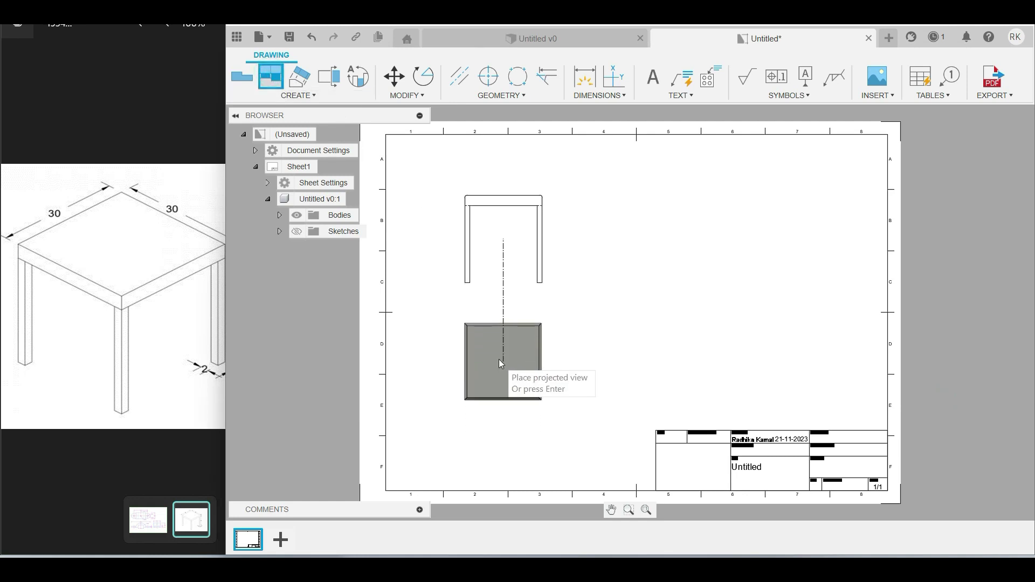
left_click(503, 369)
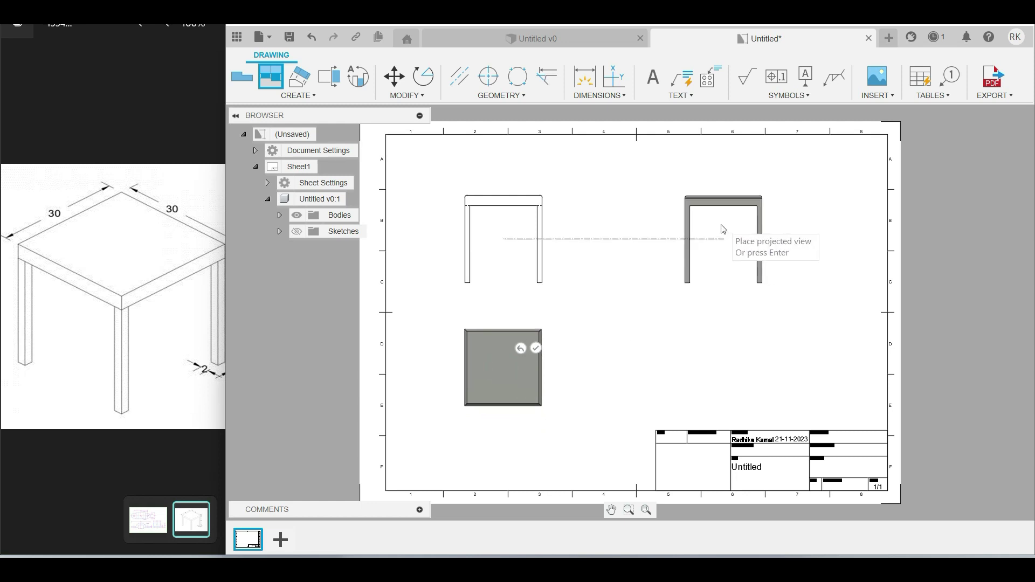
left_click(713, 220)
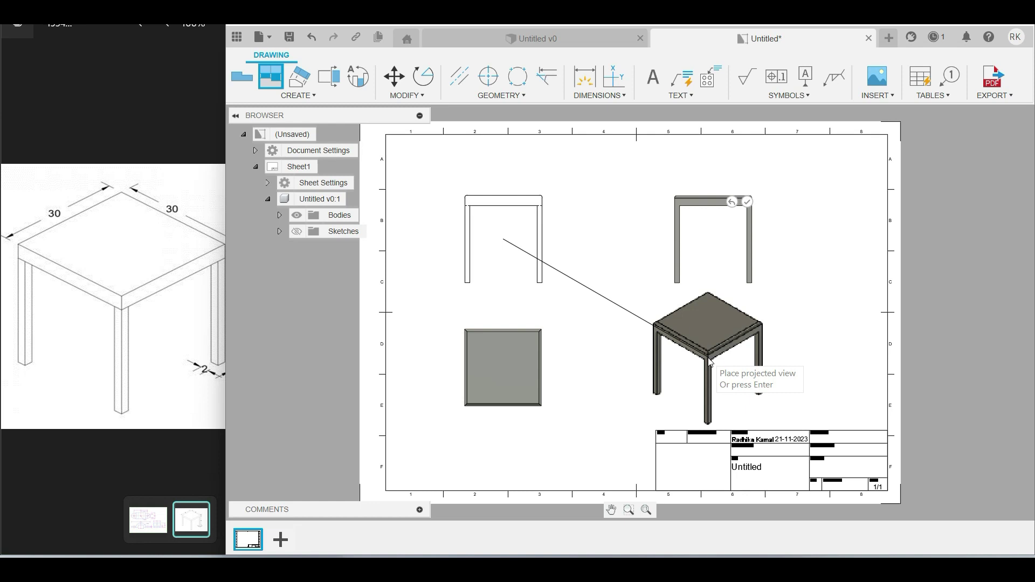
left_click(710, 360)
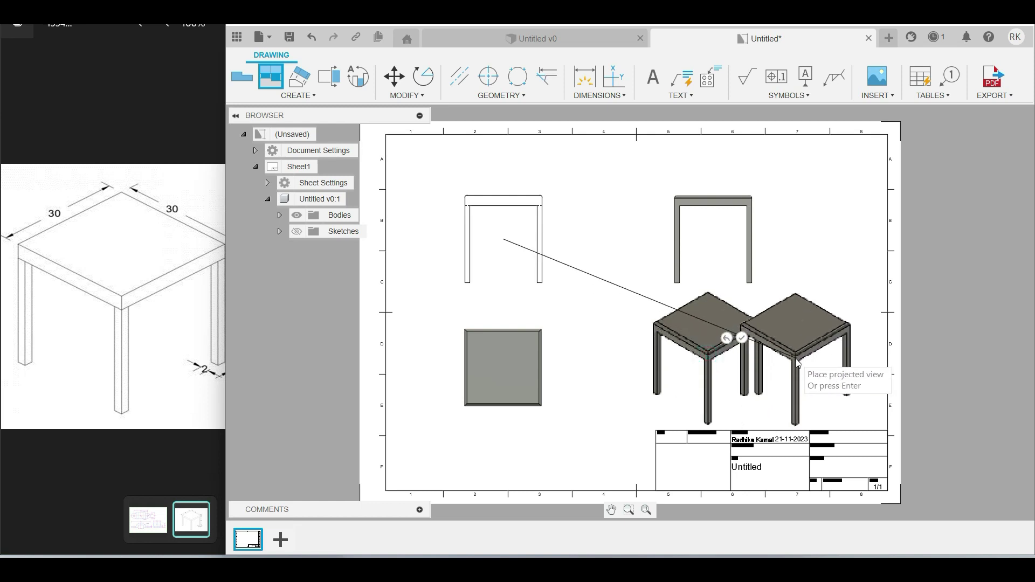
key("Return")
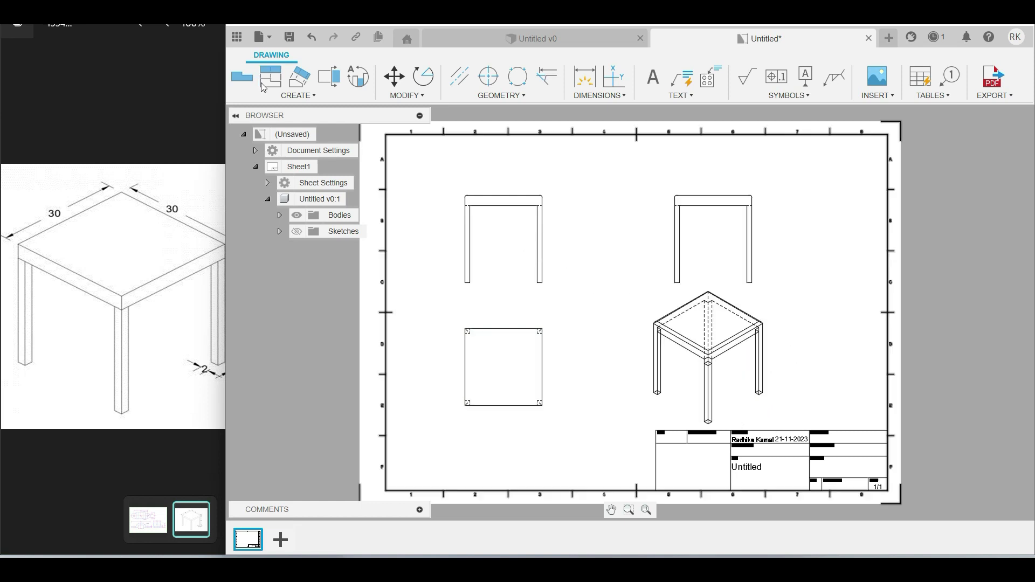
left_click(584, 76)
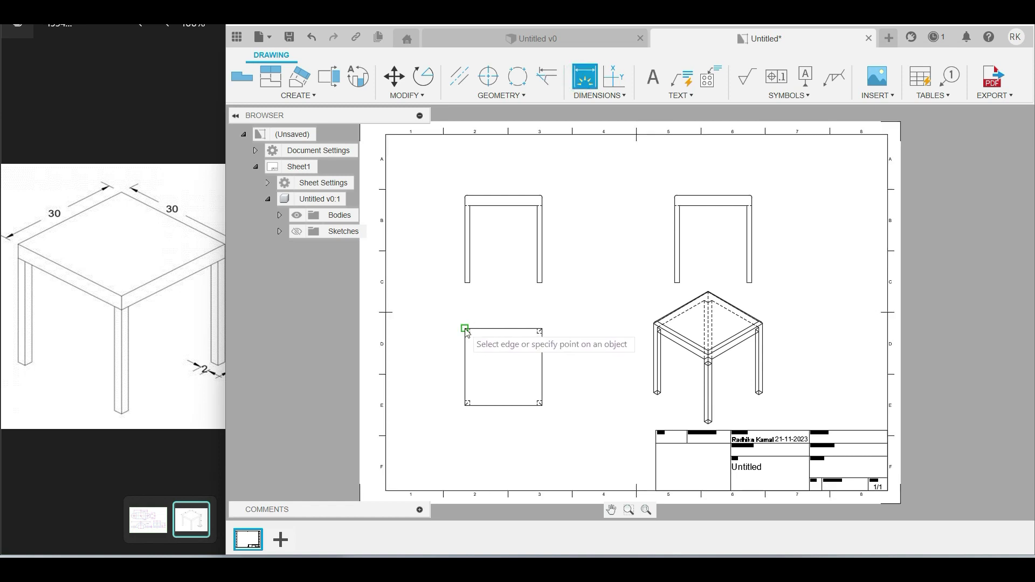
- Dimension the top view with its 30 height and 30 width
left_click(465, 328)
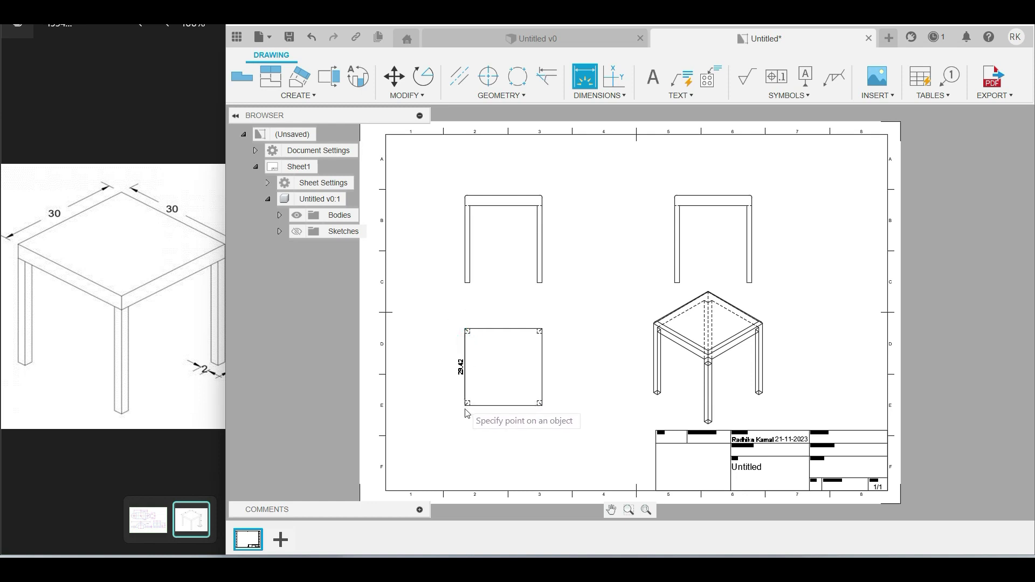
left_click(464, 405)
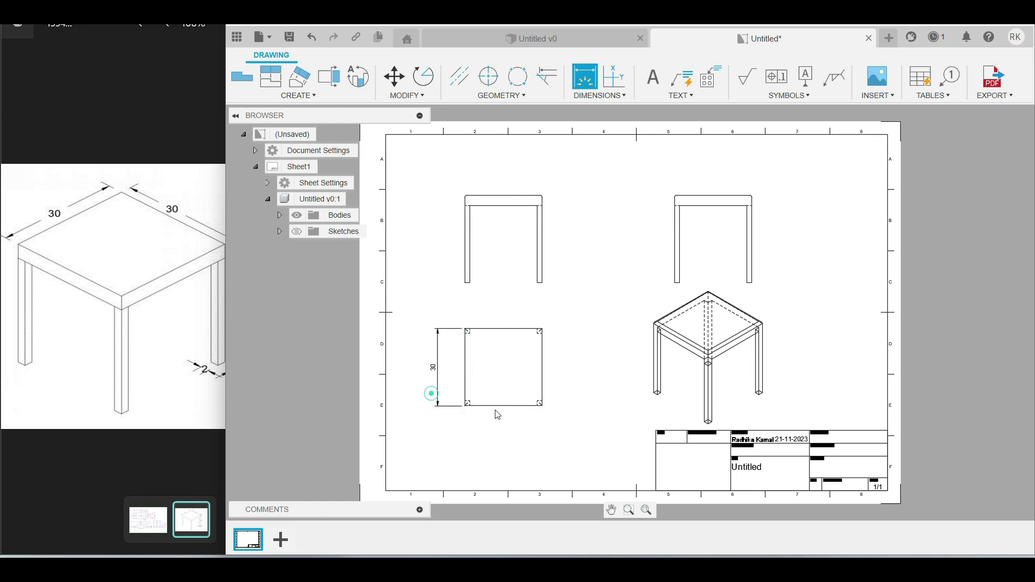
left_click(465, 403)
left_click(542, 405)
left_click(523, 430)
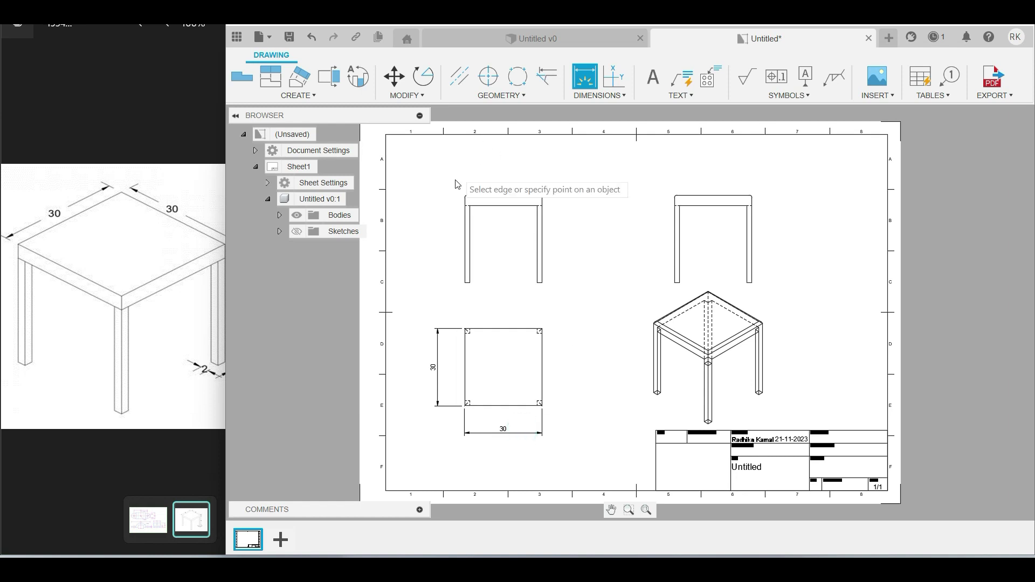
- Add the 30 height and 2 leg-width dimensions to the front view
left_click(470, 212)
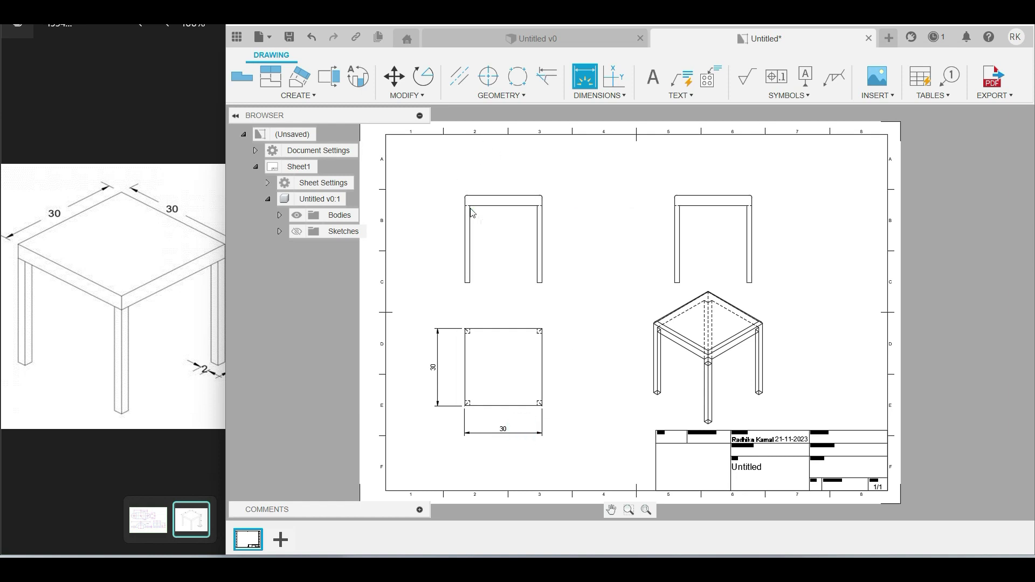
left_click(470, 283)
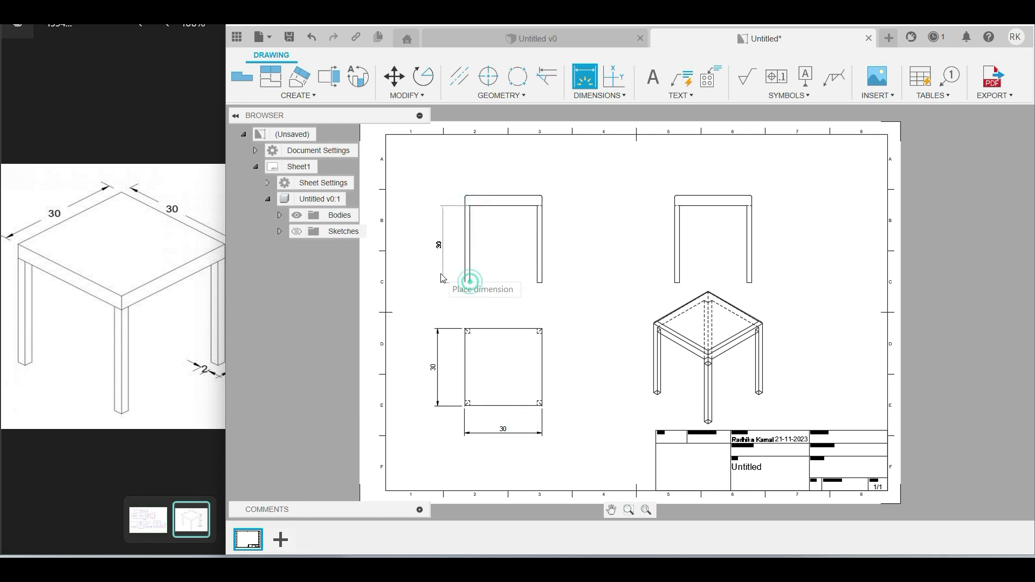
left_click(440, 274)
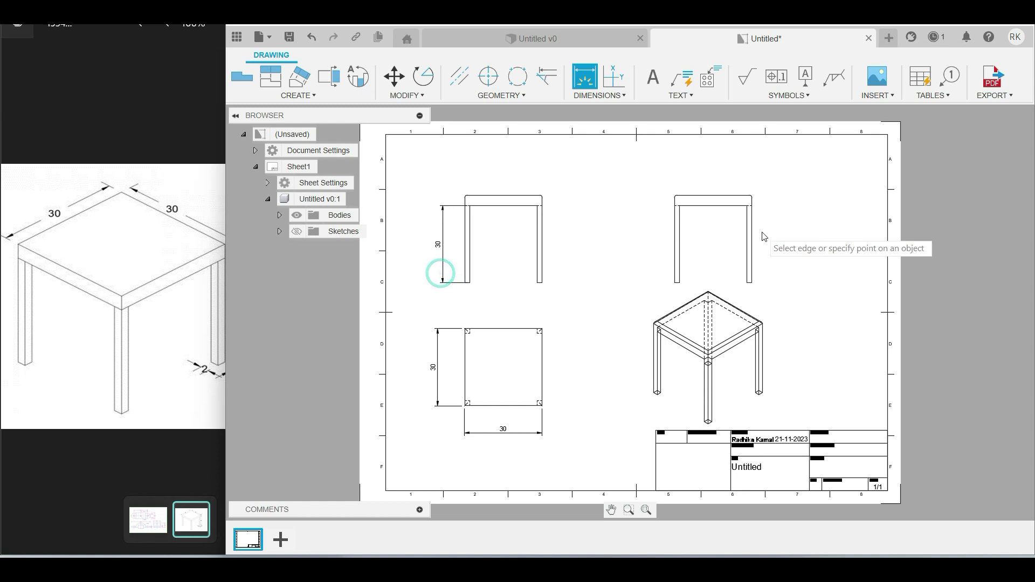
left_click(468, 282)
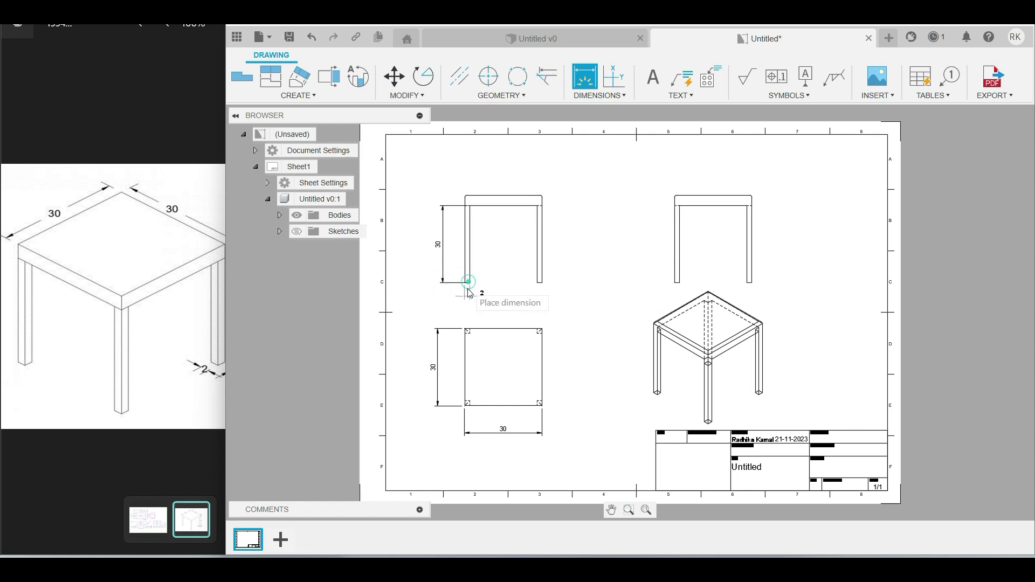
left_click(469, 293)
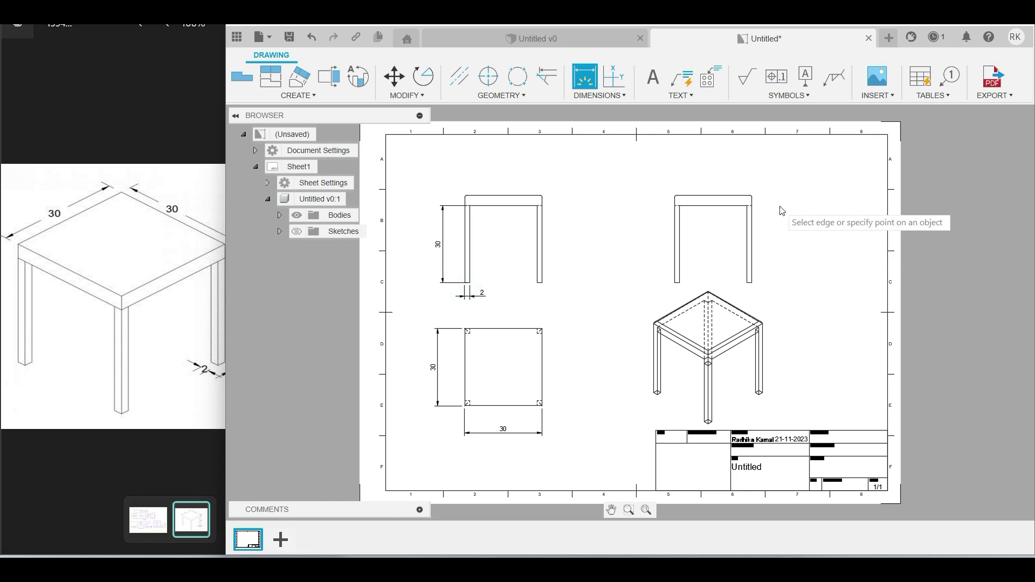
- Add the 4 rail-thickness dimension to the side view
left_click(748, 197)
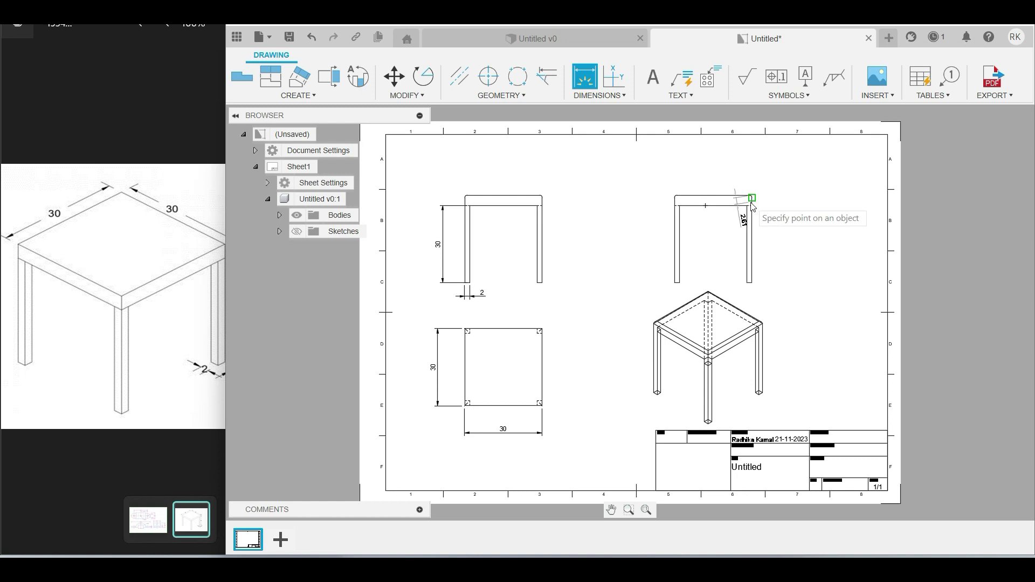
key("Escape")
left_click(747, 205)
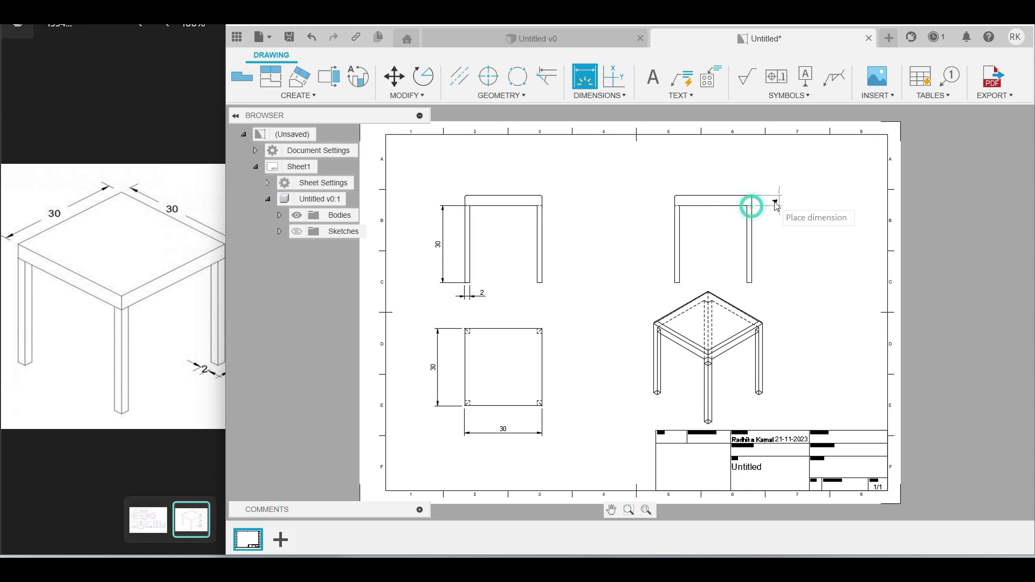
left_click(776, 198)
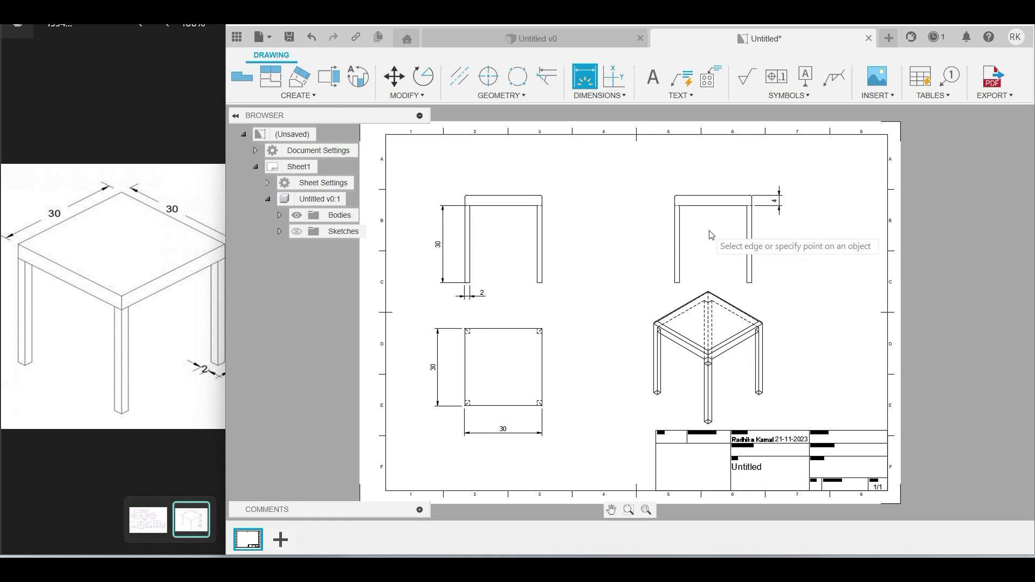
left_click(984, 75)
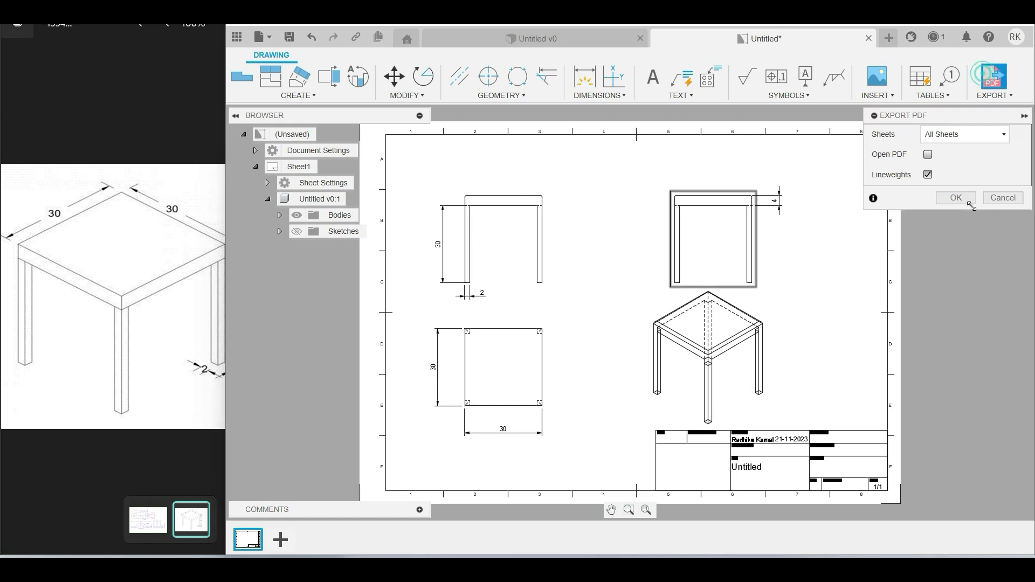
- Export the drawing as PDF 'Untitled' to the Desktop with Open PDF on, then return to Untitled v0
left_click(927, 155)
left_click(954, 204)
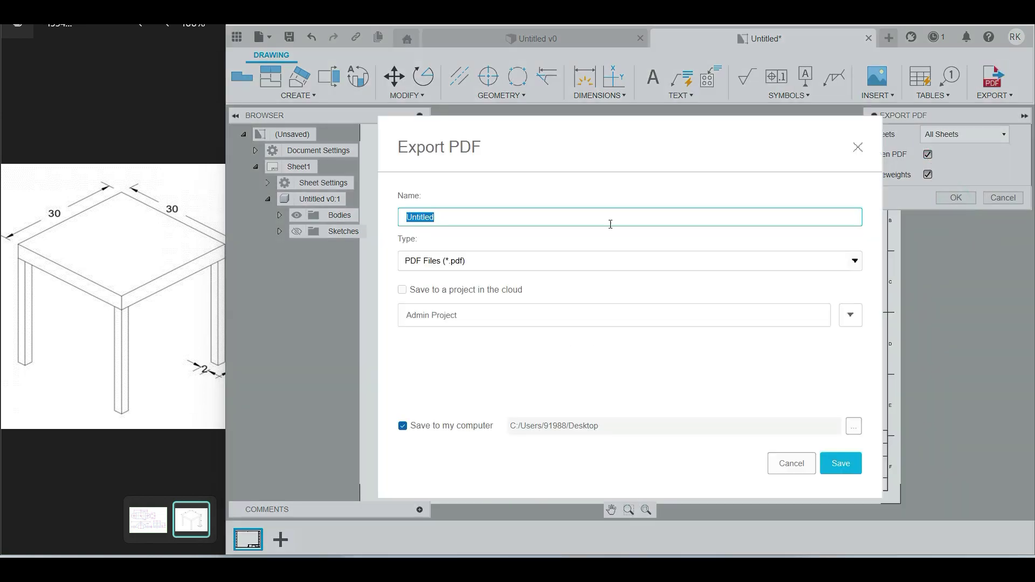
left_click(859, 148)
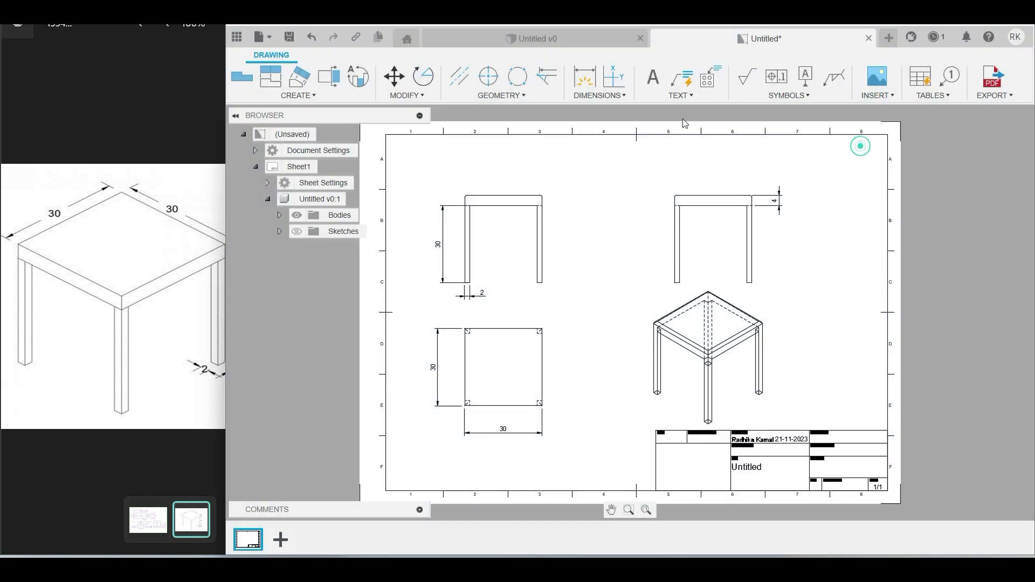
left_click(584, 45)
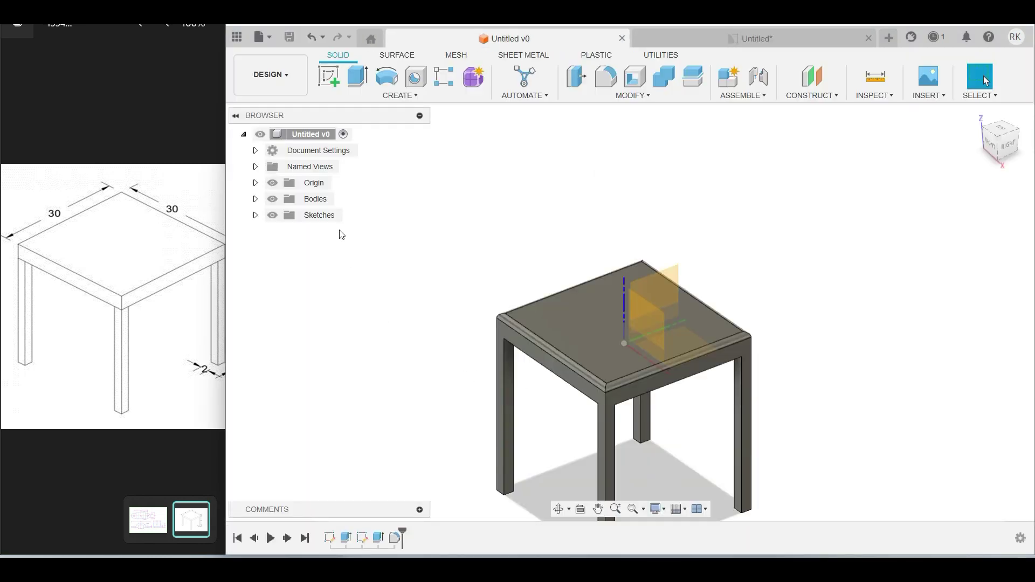
- Open the root component's Appearance panel, pan the table into view, and scroll to the library folders
right_click(306, 136)
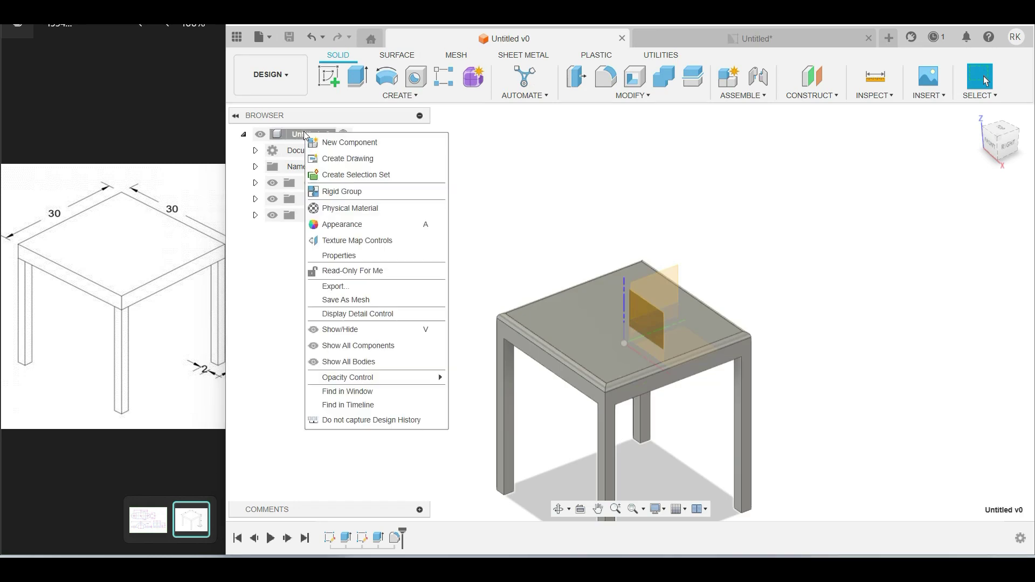
left_click(318, 224)
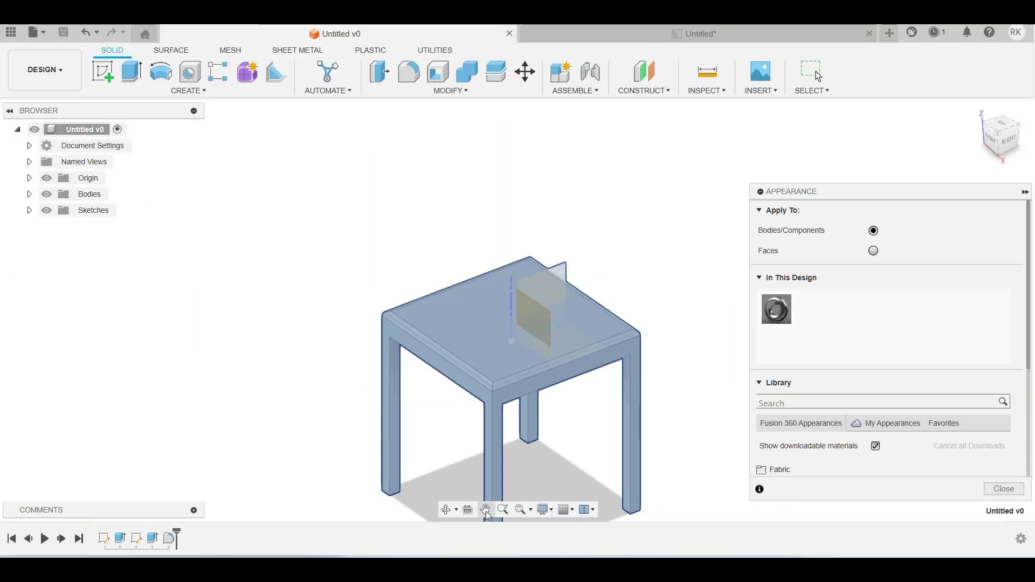
left_click(485, 511)
left_click_drag(461, 442, 425, 355)
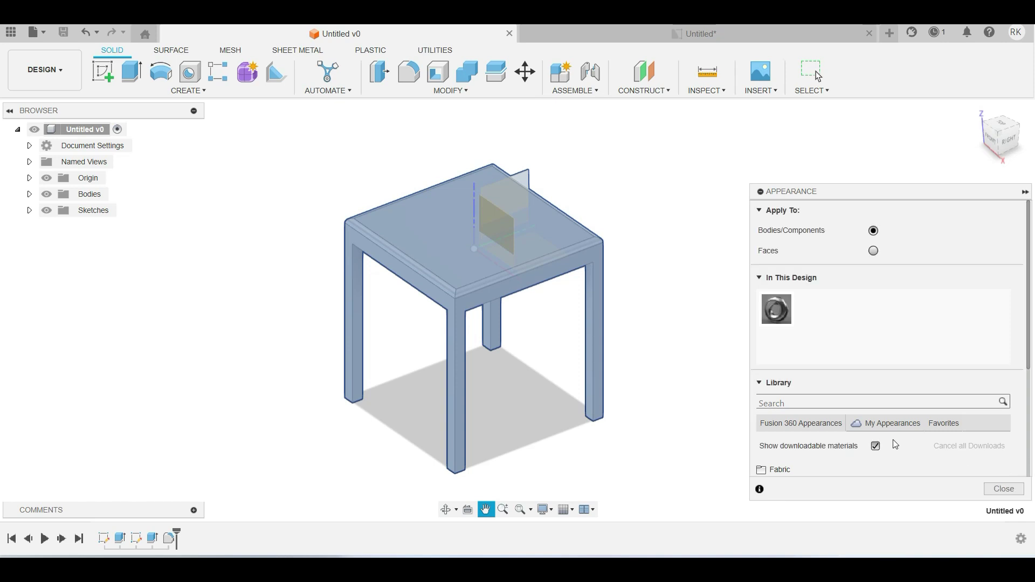
scroll(927, 411, "down", 3)
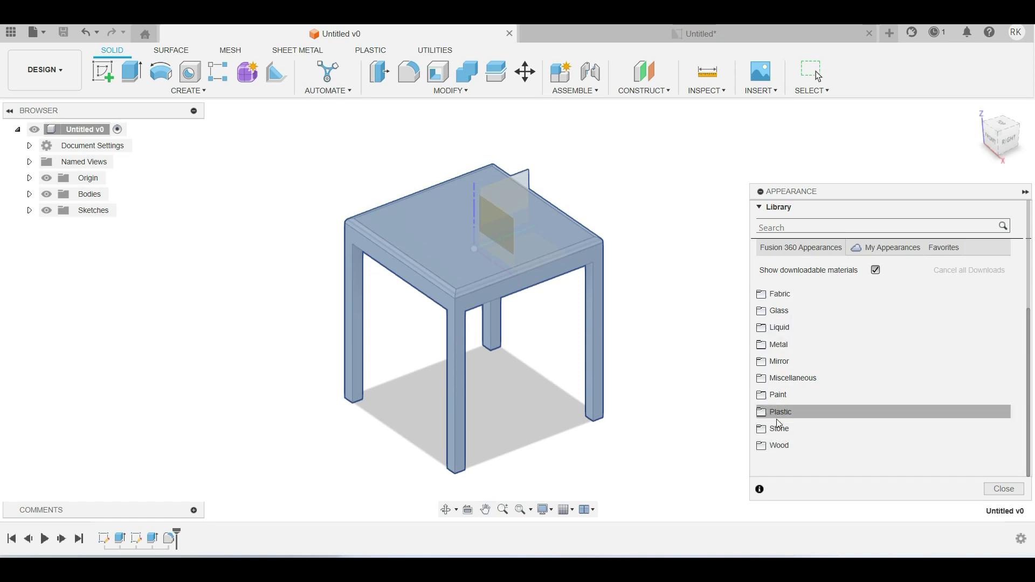
- Apply the Walnut wood appearance from the Wood folder to the whole table and close the panel
left_click(771, 448)
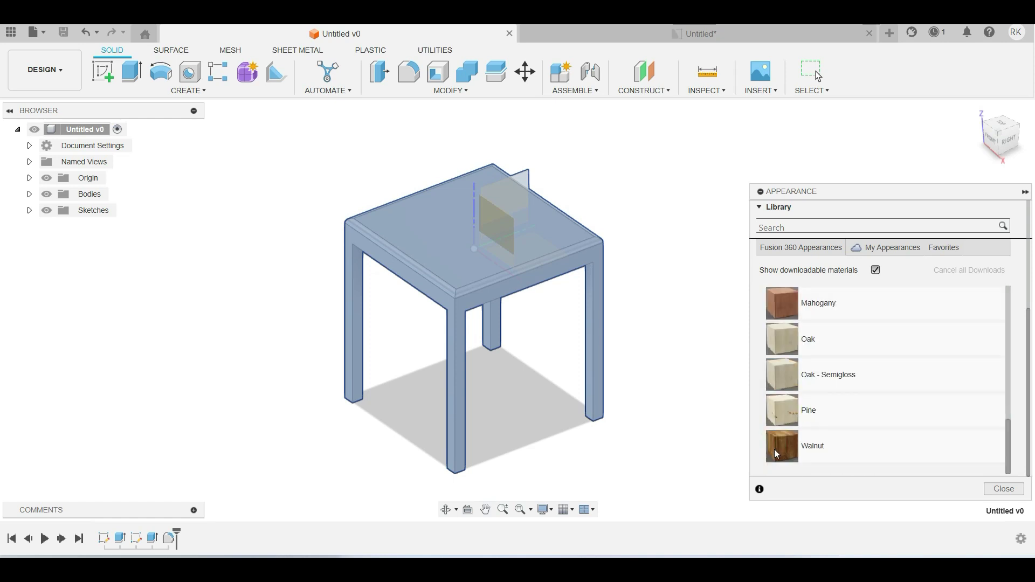
left_click(770, 311)
left_click_drag(779, 303, 490, 273)
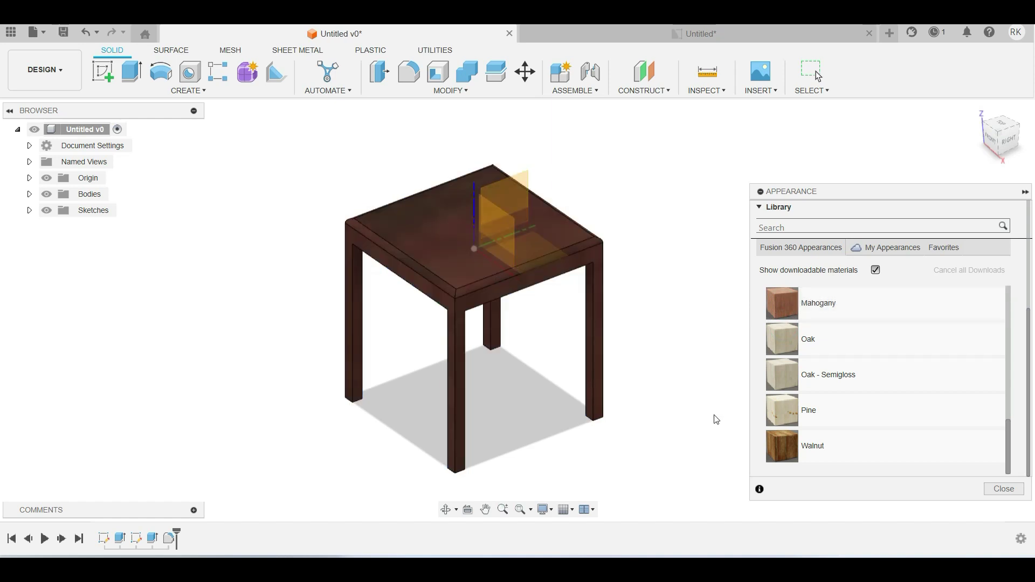
left_click(1003, 488)
- Orbit and zoom the view to inspect the walnut-finished table
left_click(772, 344)
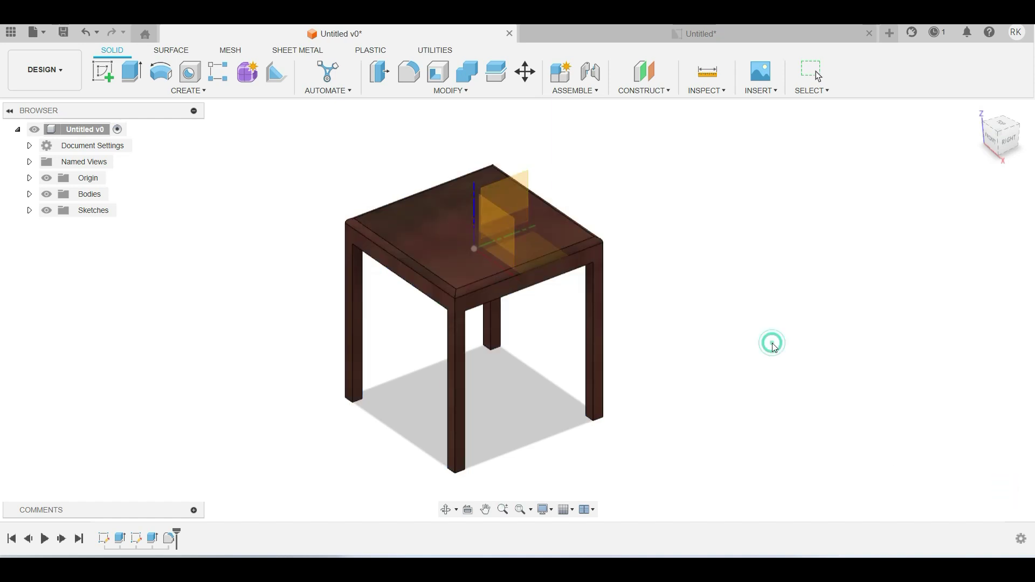
left_click(445, 510)
mouse_move(504, 333)
left_mouse_down()
mouse_move(532, 343)
mouse_move(640, 327)
left_mouse_up()
scroll(631, 408, "up", 2)
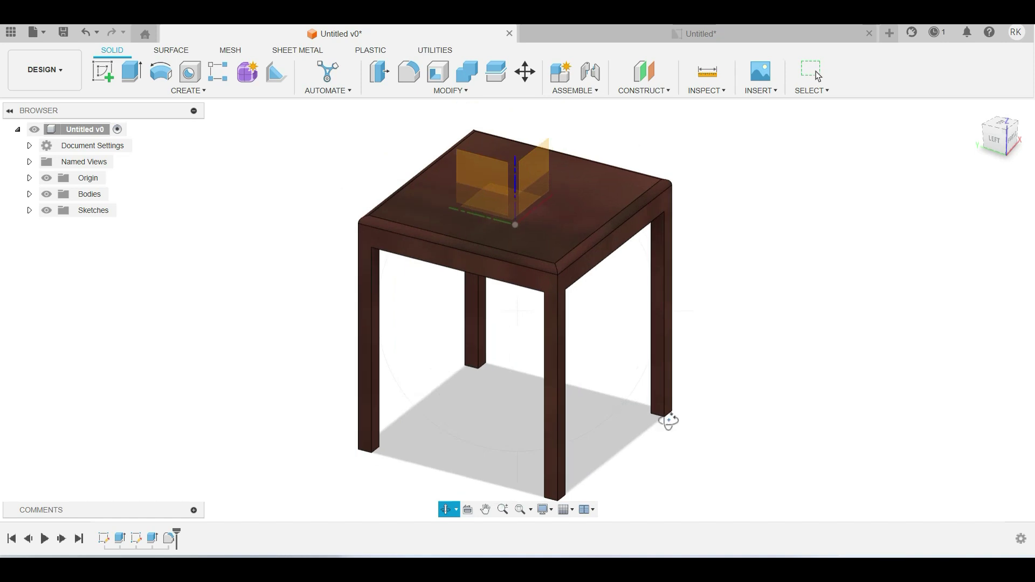